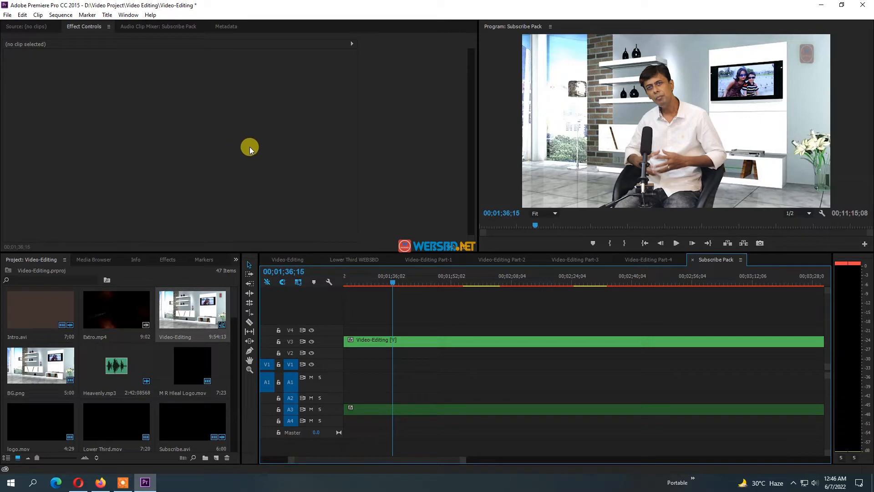
Create a new title for the sequence with the default 1920 × 1080 video settings and suggested name.
left_click(7, 15)
mouse_move(42, 26)
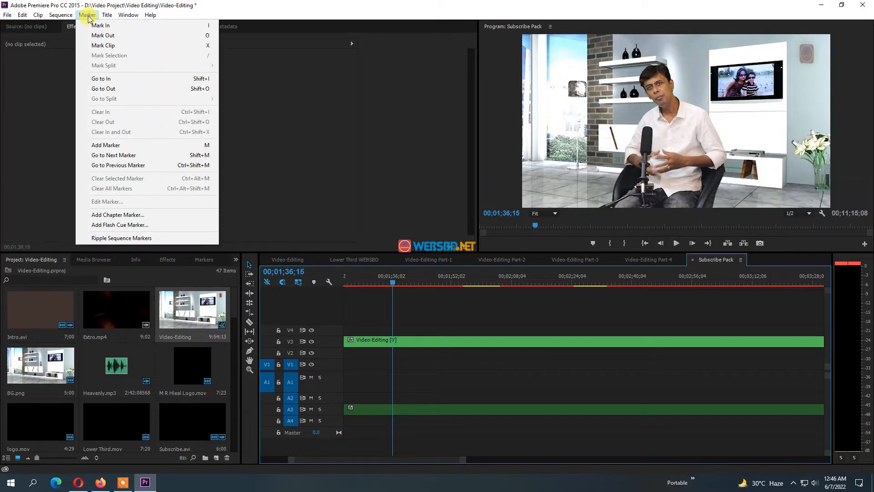
mouse_move(104, 18)
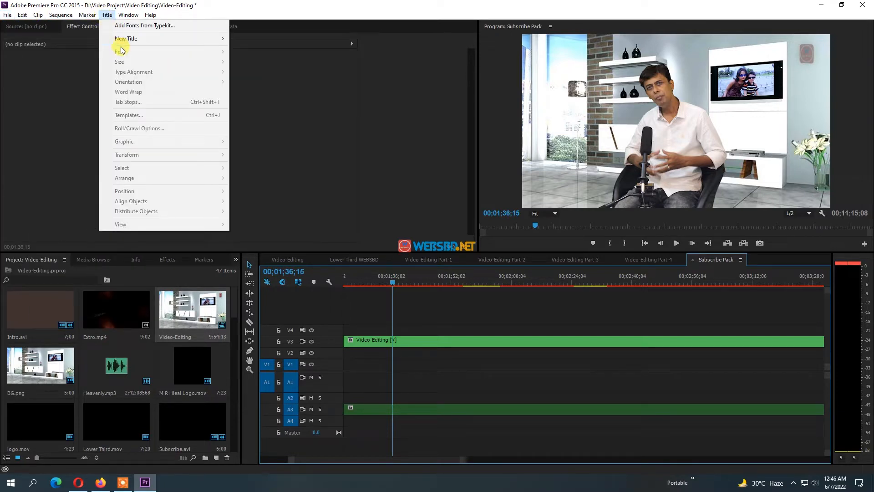
mouse_move(124, 43)
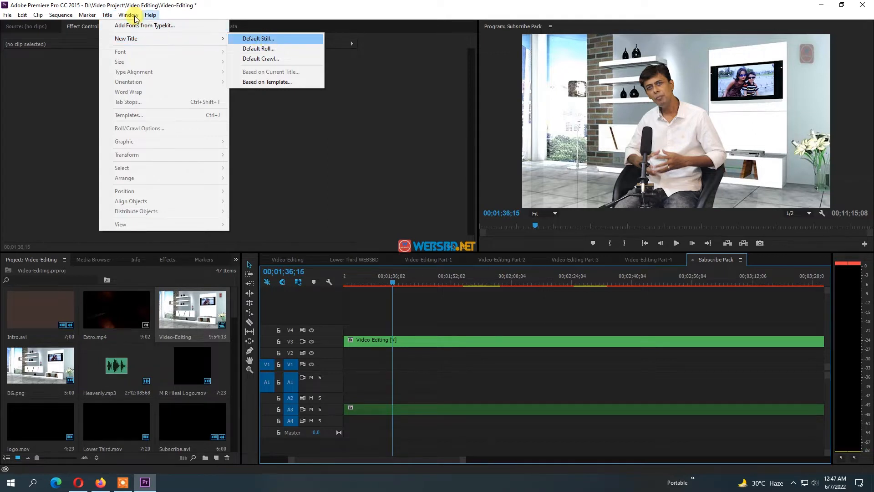
mouse_move(164, 39)
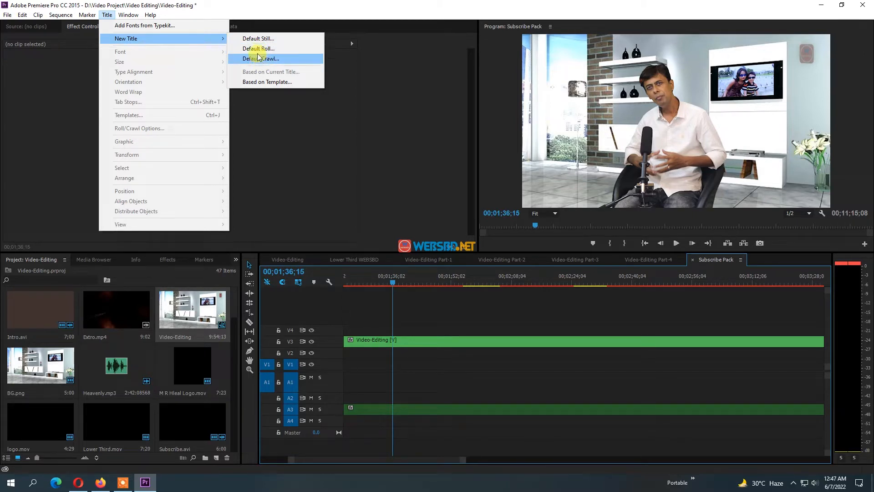
mouse_move(9, 16)
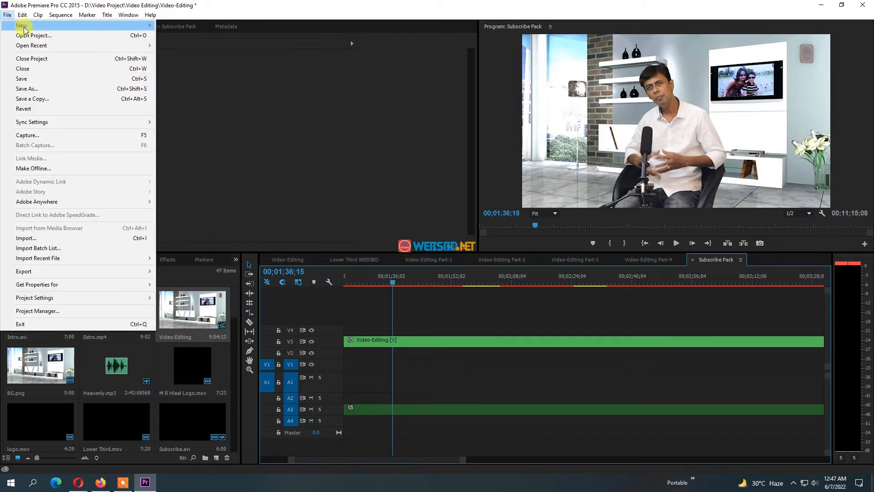
left_click(178, 97)
left_click(452, 283)
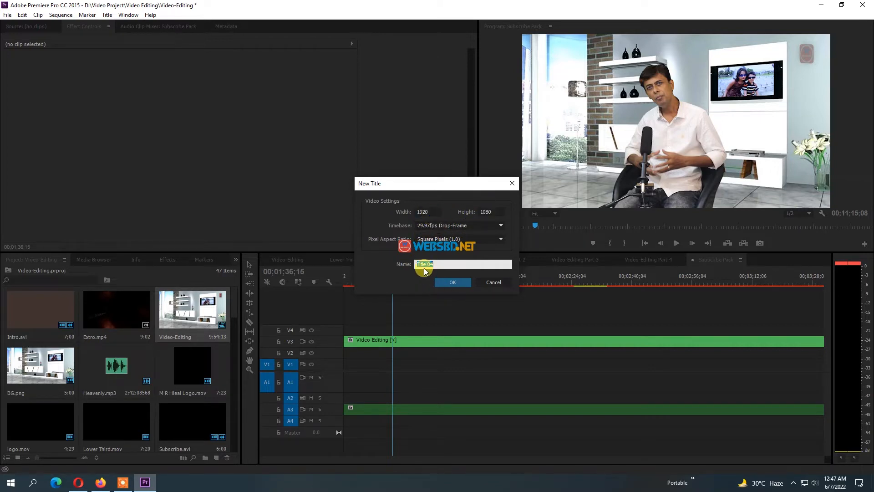
left_click(452, 282)
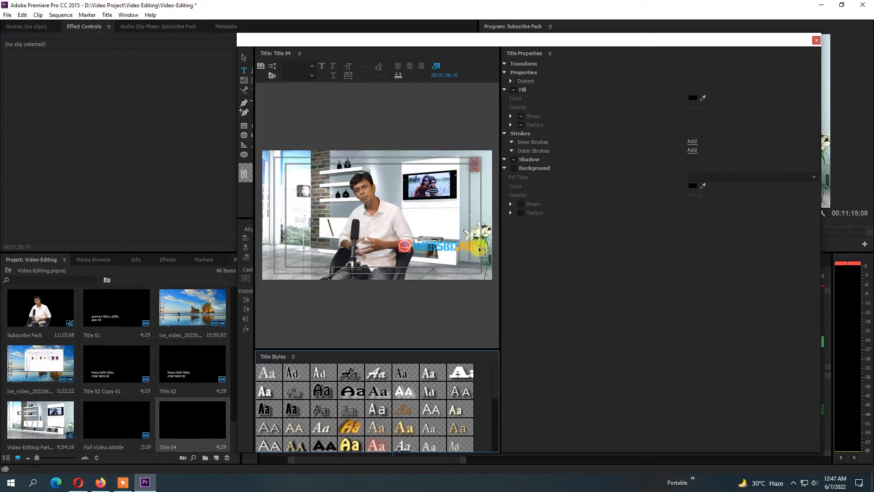
Enlarge the title canvas and add the text "This it text" in the lower-left area of the video frame.
left_click_drag(498, 284, 668, 268)
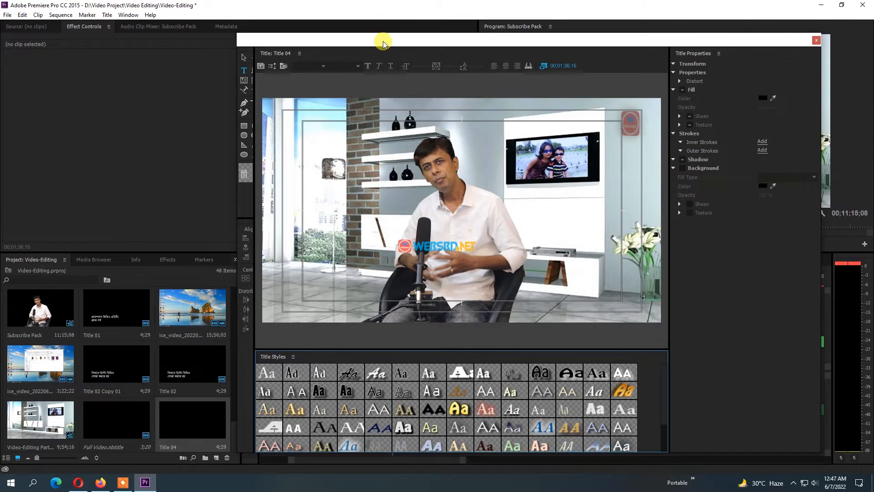
left_click_drag(382, 40, 342, 40)
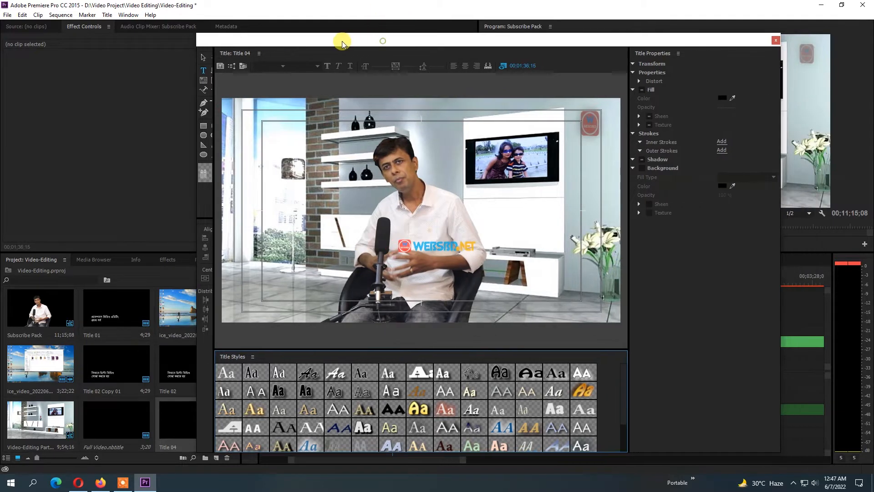
left_click(205, 72)
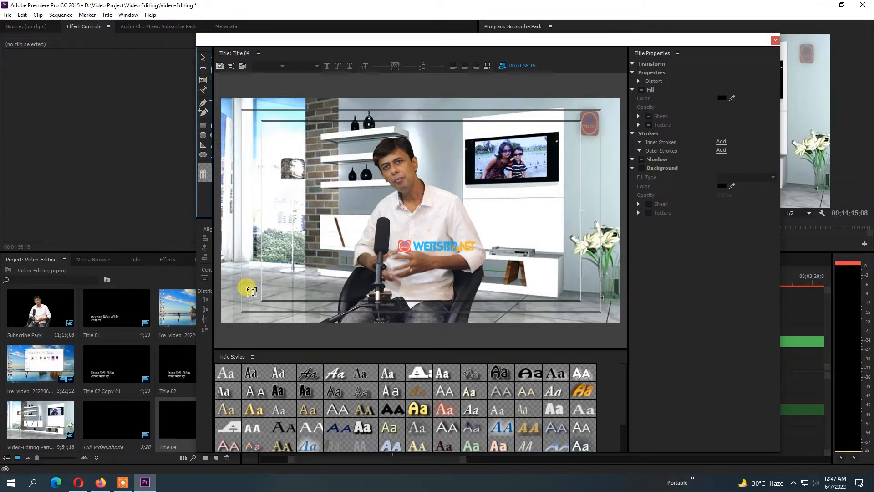
left_click(267, 285)
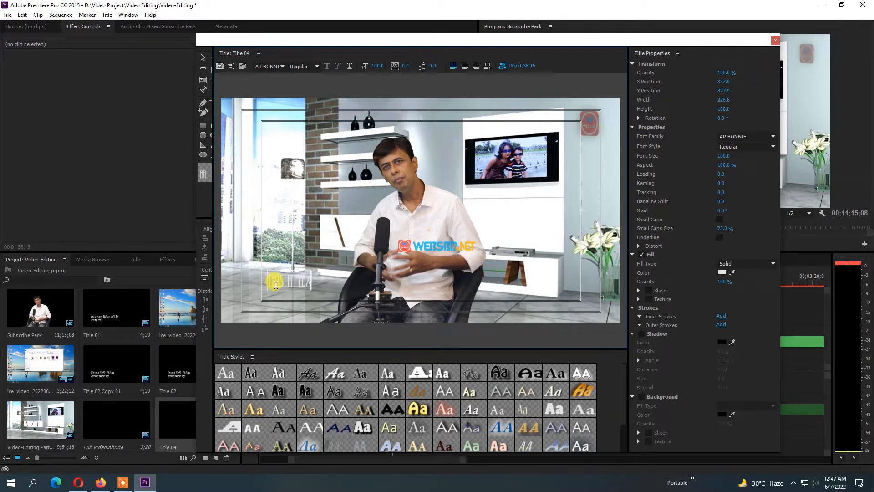
key("Escape")
Try the Agency FB and Adobe Caslon Pro fonts on the title text.
double_click(276, 289)
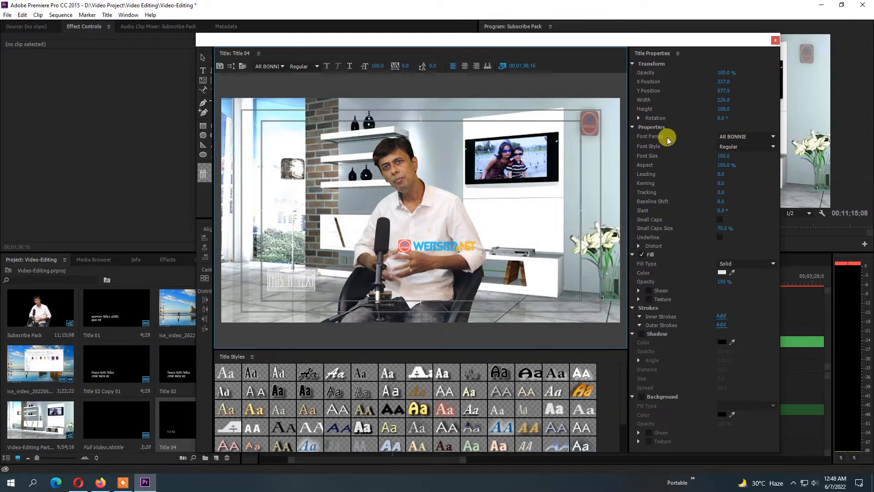
left_click(772, 137)
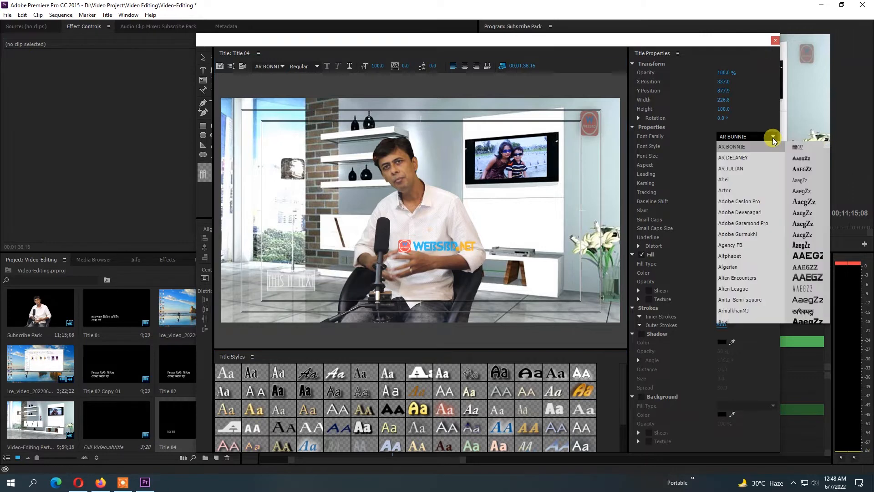
left_click(730, 250)
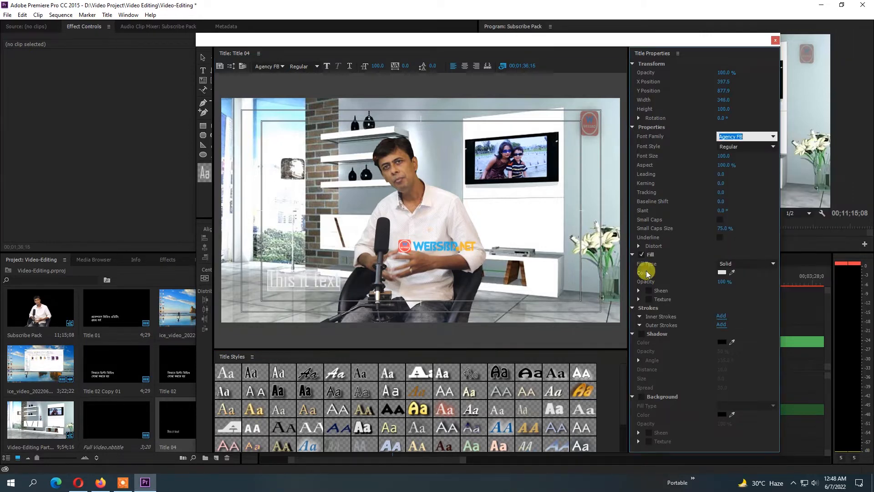
left_click(773, 137)
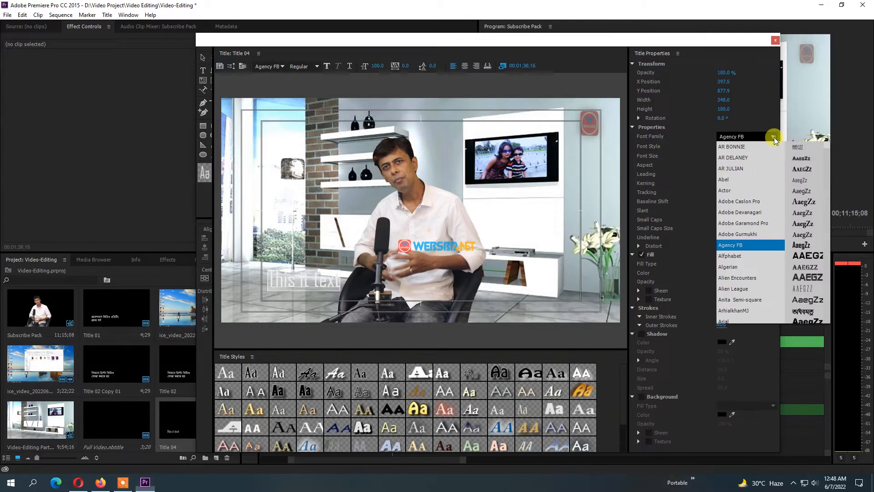
left_click(743, 202)
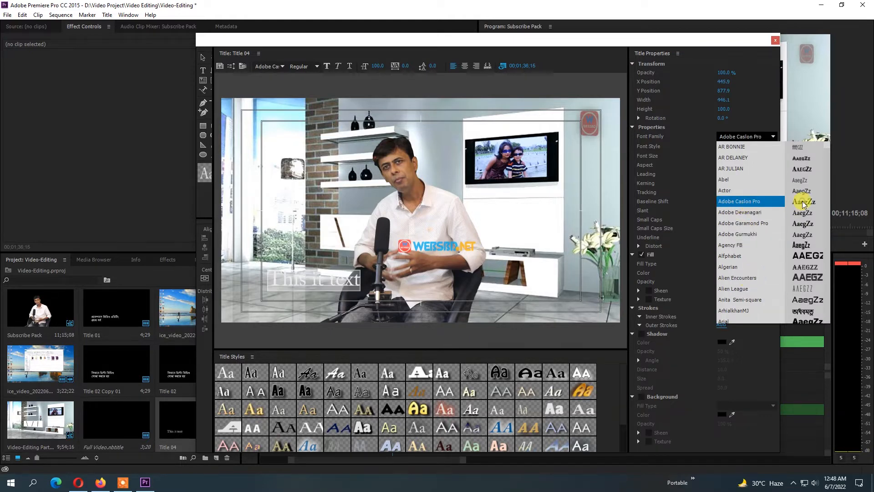
Apply the white OCR A Std title style with outer stroke and shadow to the text, and close the title editor.
left_click(393, 397)
left_click(394, 397)
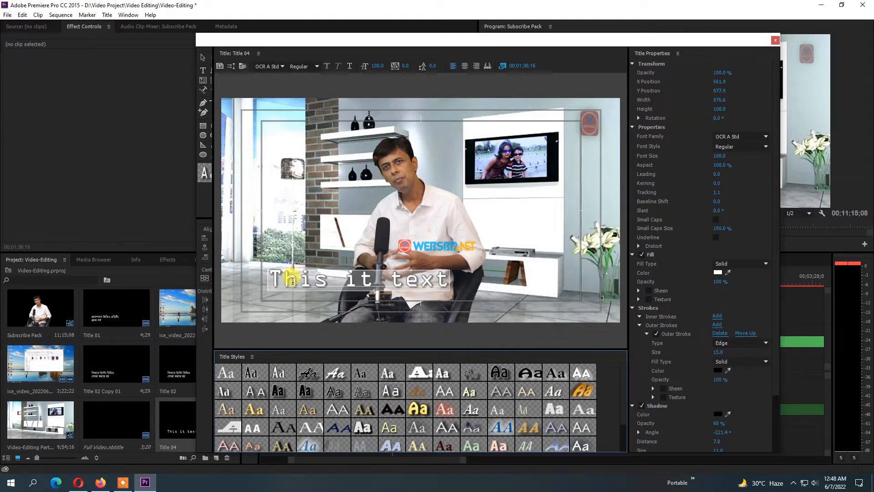
left_click(775, 42)
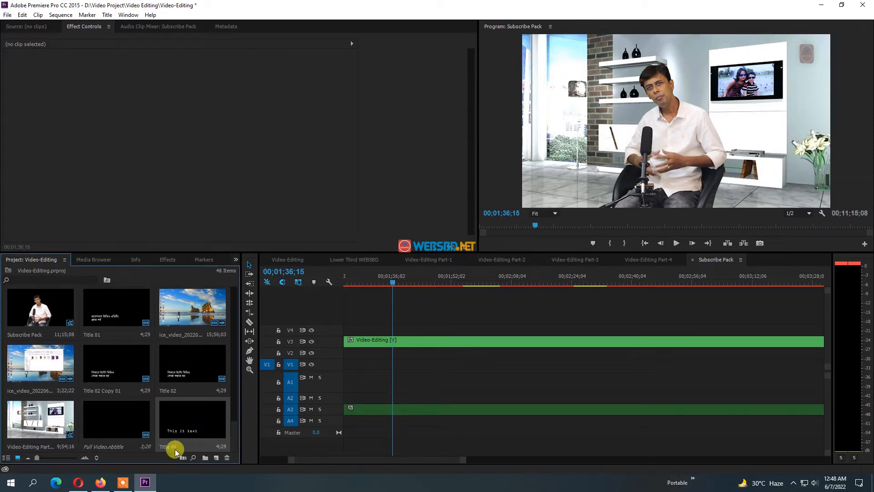
Place the new title on track V4 above the Video-Editing clip and shift it along the track to about 00:01:51.
left_click_drag(180, 421, 397, 326)
left_click(400, 280)
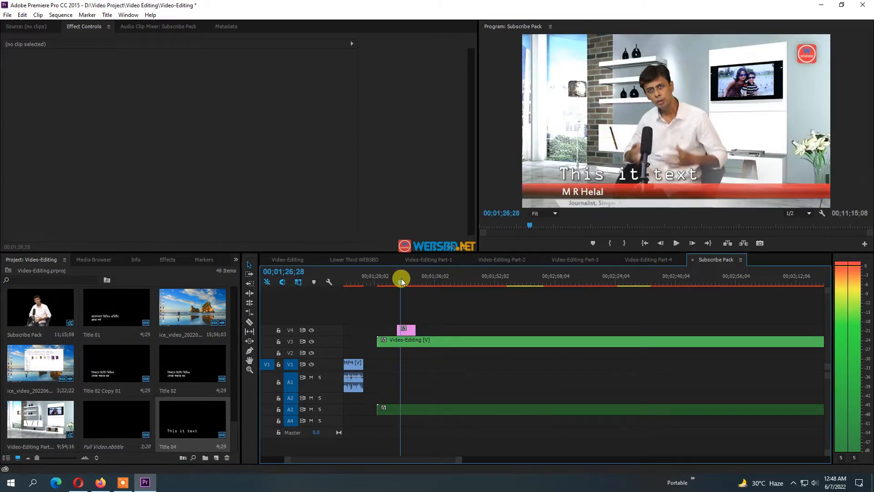
scroll(438, 340, "down", 4)
scroll(430, 335, "up", 1)
left_click_drag(371, 331, 460, 336)
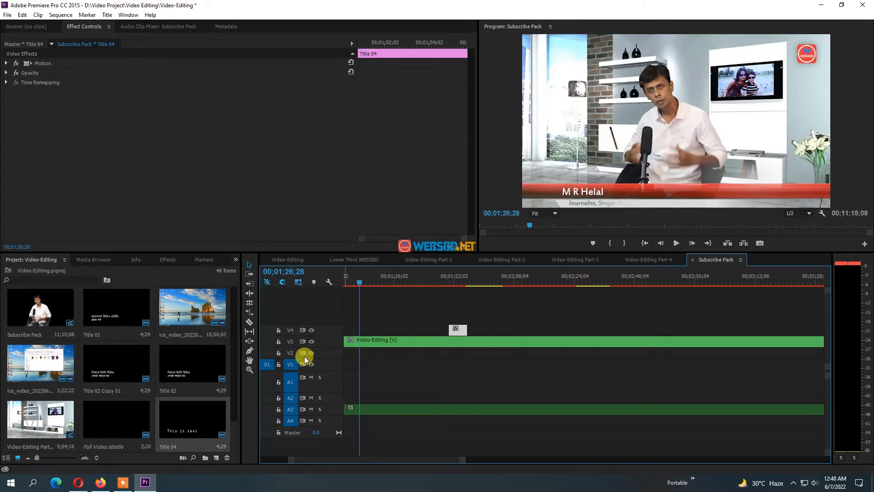
Move the Video-Editing clip down to track V1 and its audio to track A1.
left_click_drag(388, 343, 390, 367)
left_click_drag(386, 411, 387, 381)
scroll(365, 347, "up", 1)
scroll(365, 348, "down", 1)
Move the title clip down to track V2, starting at about 00:01:44, and check it in the preview.
left_click(484, 333)
left_click_drag(485, 332, 458, 353)
left_click(452, 279)
left_click_drag(452, 277, 456, 280)
Extend the title clip on V2 to end at about 00:02:31 and scrub through it to check the text.
left_click(460, 351)
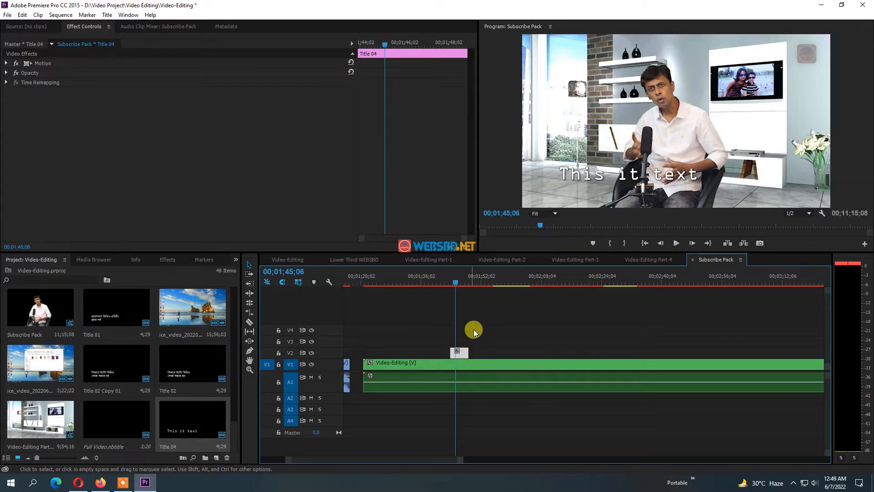
left_click_drag(472, 350, 538, 352)
left_click_drag(457, 283, 503, 283)
left_click_drag(541, 350, 630, 351)
left_click_drag(473, 284, 546, 282)
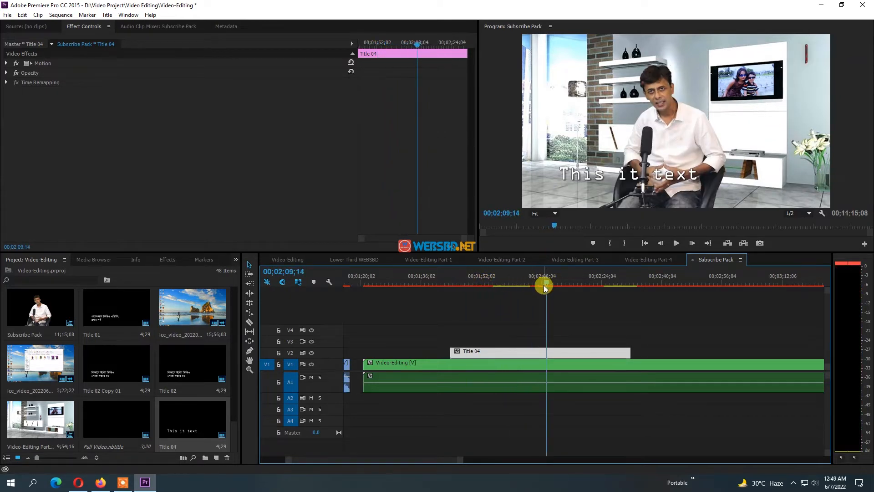
left_click(513, 278)
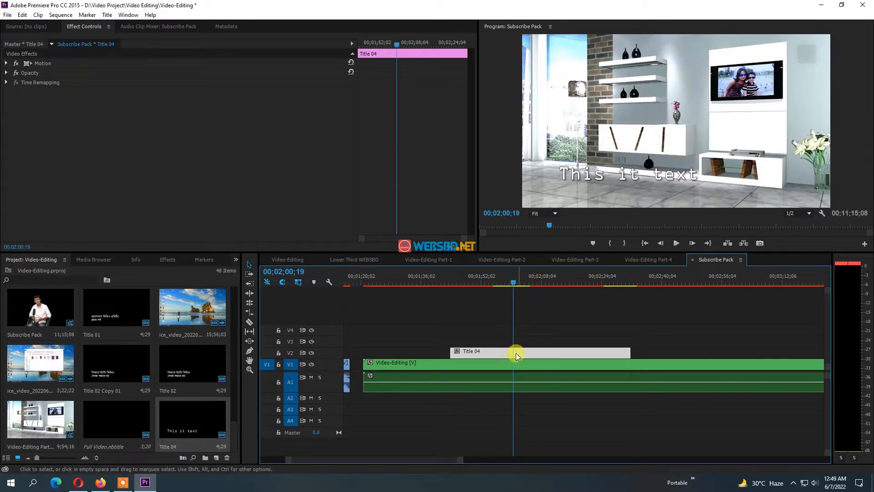
left_click_drag(505, 287, 477, 276)
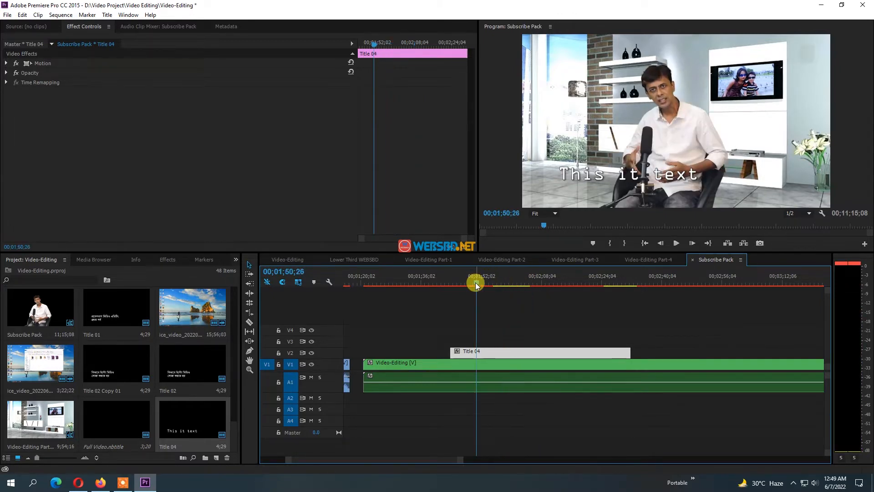
Reopen the title from its clip on V2 for editing and select all of its text.
double_click(469, 354)
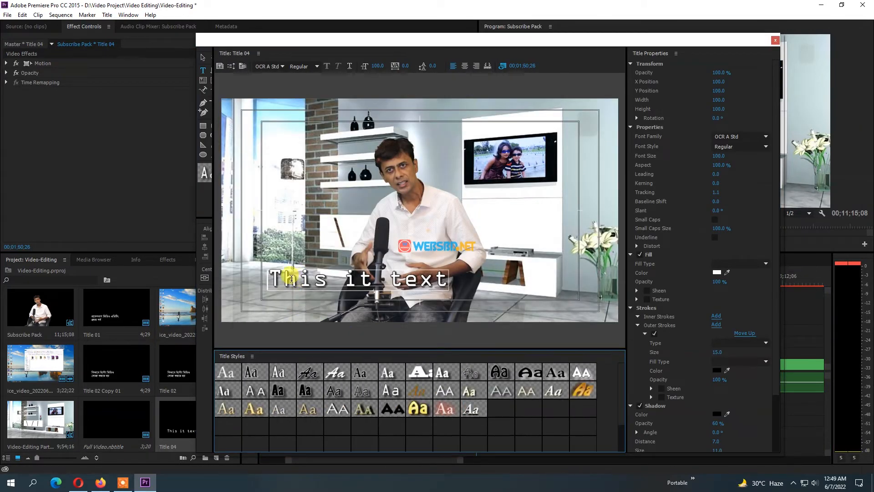
left_click(288, 279)
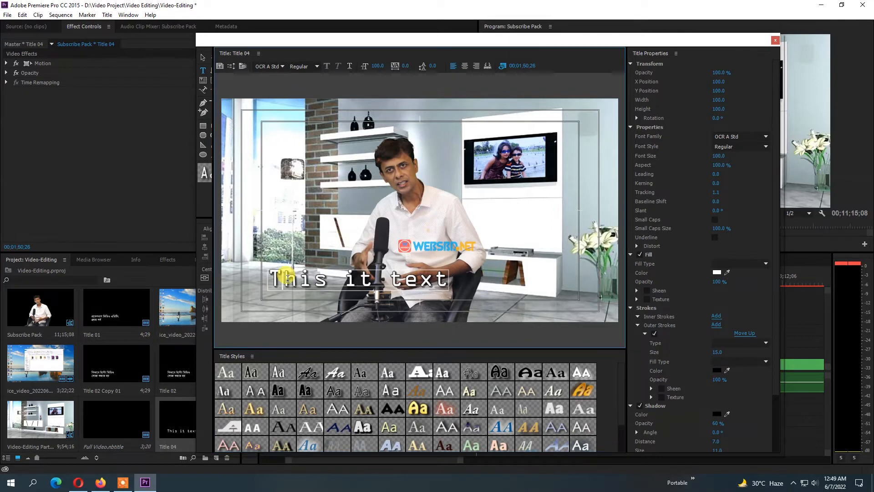
key("ctrl+a")
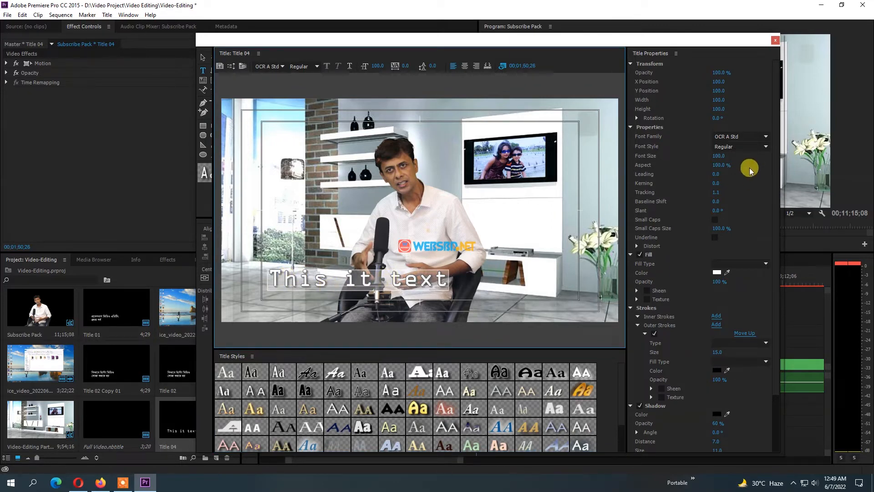
Try the SugondhaMJ font on the selected title text.
left_click(766, 138)
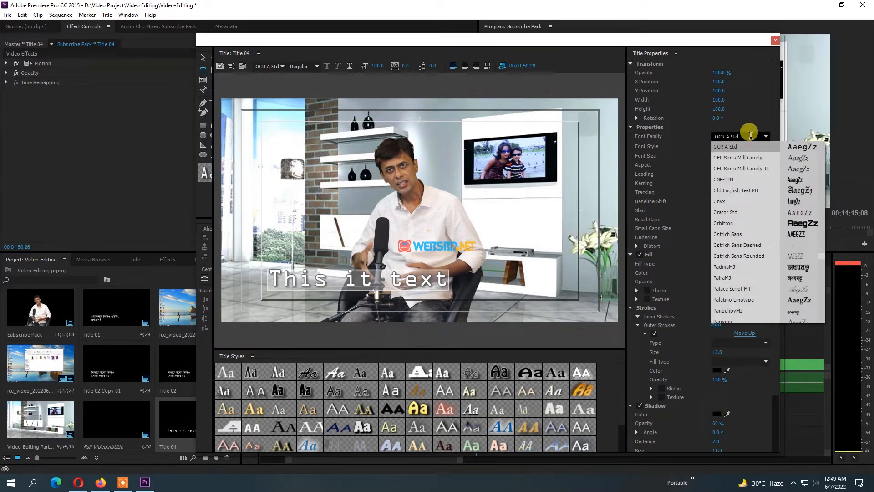
left_click(750, 136)
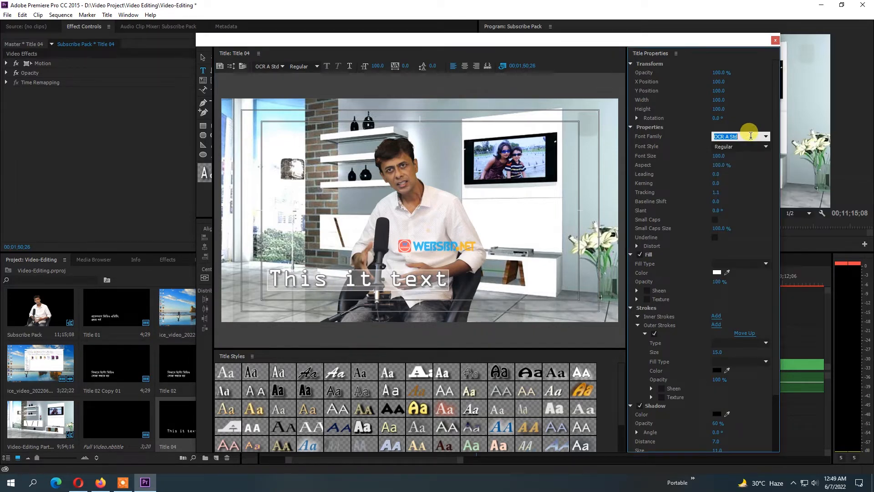
type("SugondhaMJ")
Set the title text's font family to SutonnyMJ and return to the text for editing.
left_click(766, 137)
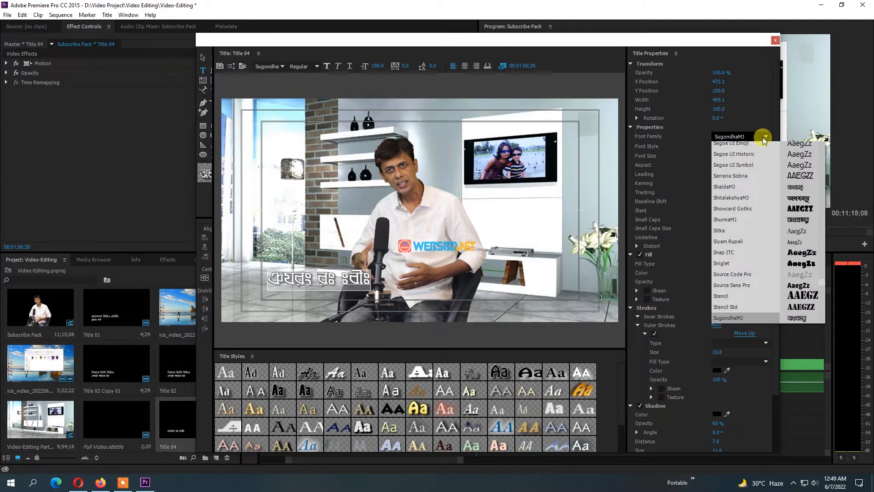
scroll(746, 214, "down", 1)
scroll(747, 214, "down", 2)
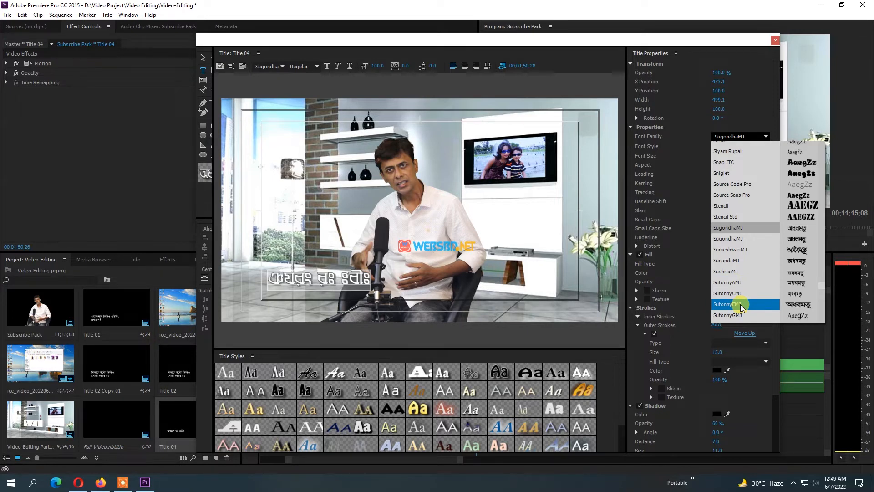
scroll(740, 304, "down", 2)
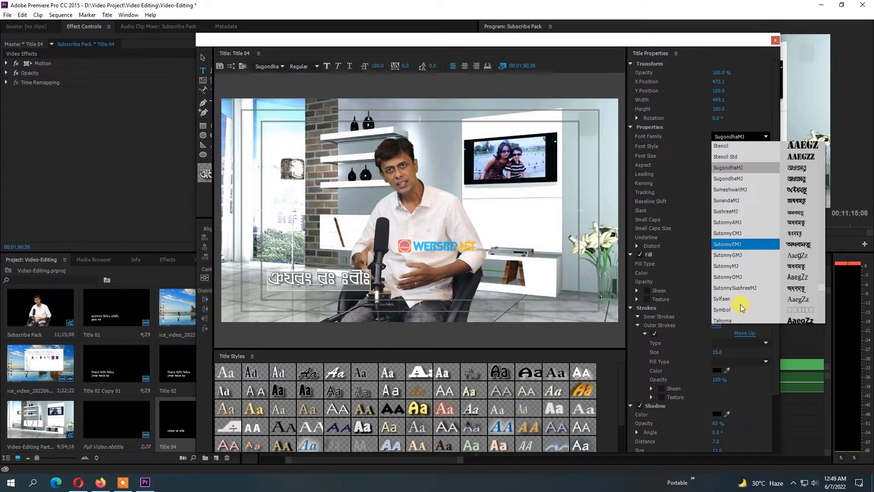
left_click(733, 265)
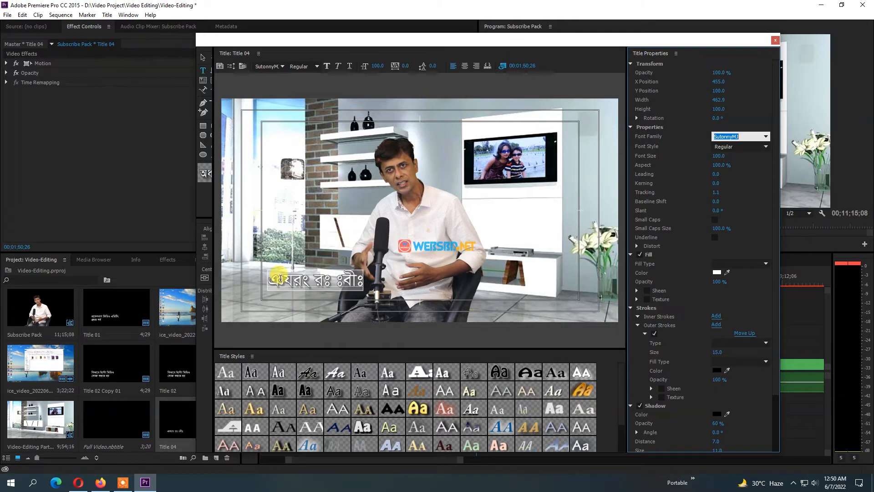
left_click(278, 278)
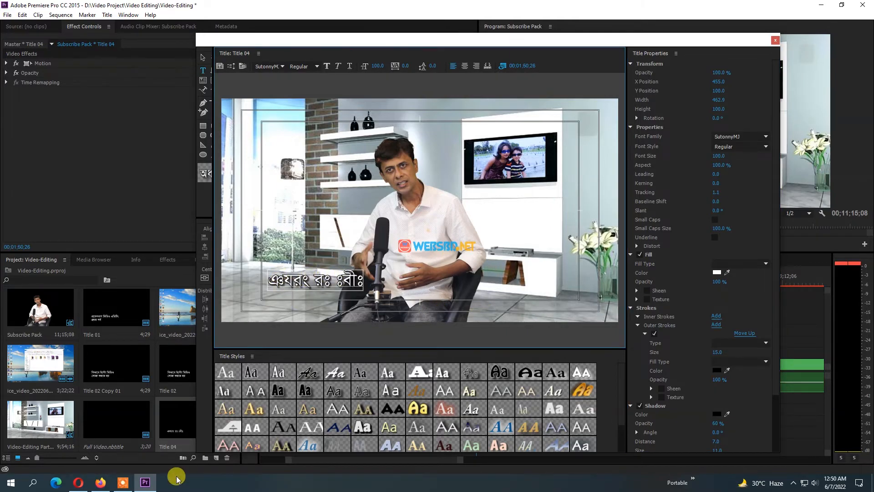
Switch to Firefox and convert "আমার সোনার বাংলা, আমি তোমায় ভালোবাসি।" from Unicode to old Bijoy Bangla on the voiceofbangla.com converter.
left_click(100, 483)
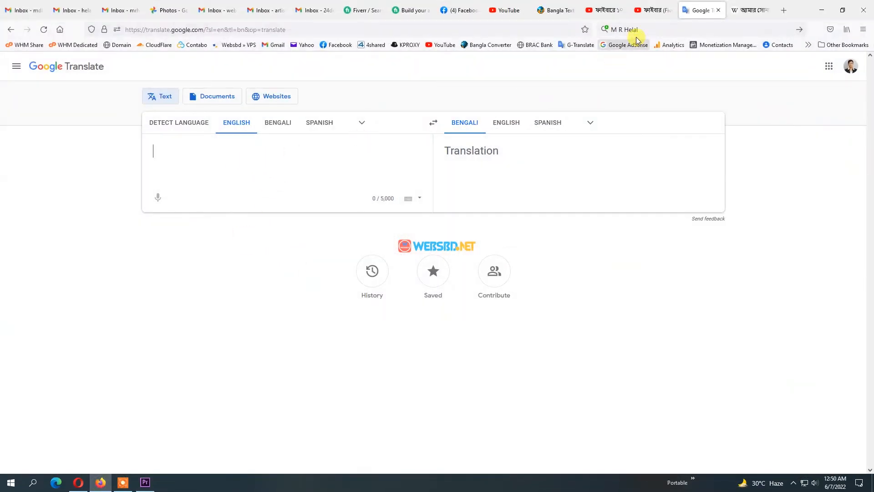
left_click(563, 12)
left_click_drag(272, 153, 441, 155)
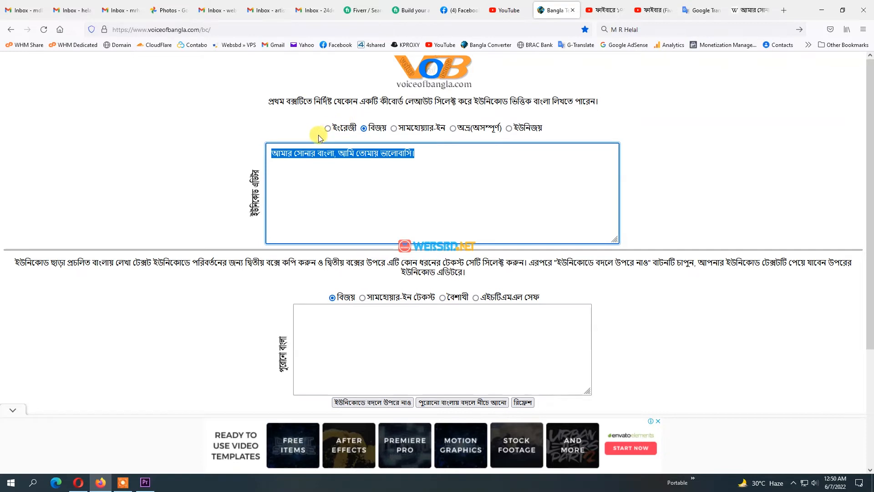
left_click(303, 163)
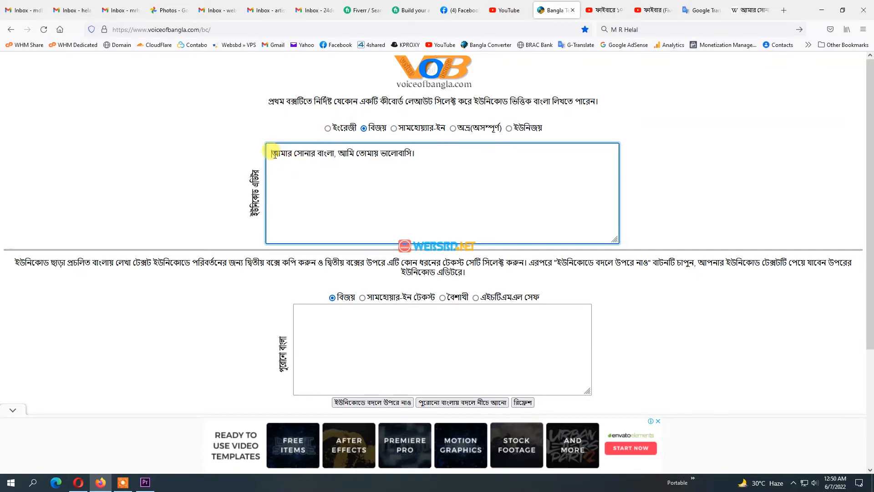
left_click_drag(275, 155, 437, 156)
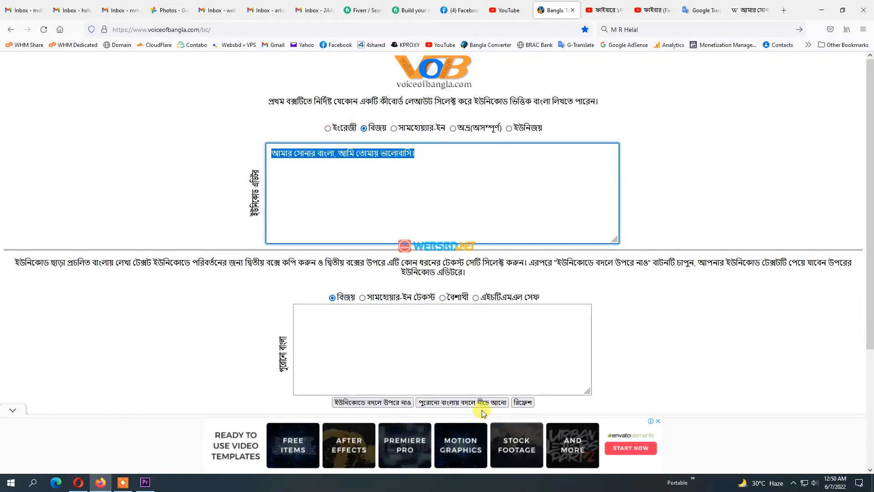
left_click(448, 402)
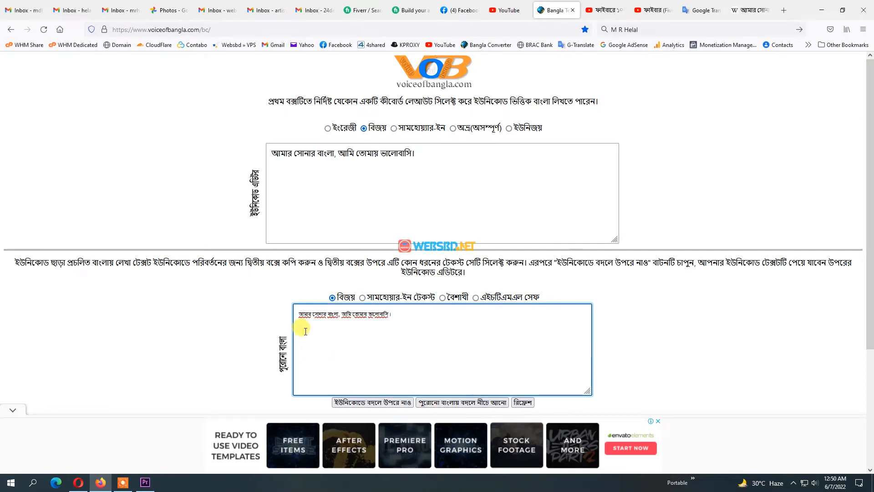
Copy the converted Bijoy text and paste it over the existing title text in Premiere Pro.
left_click_drag(296, 314, 463, 314)
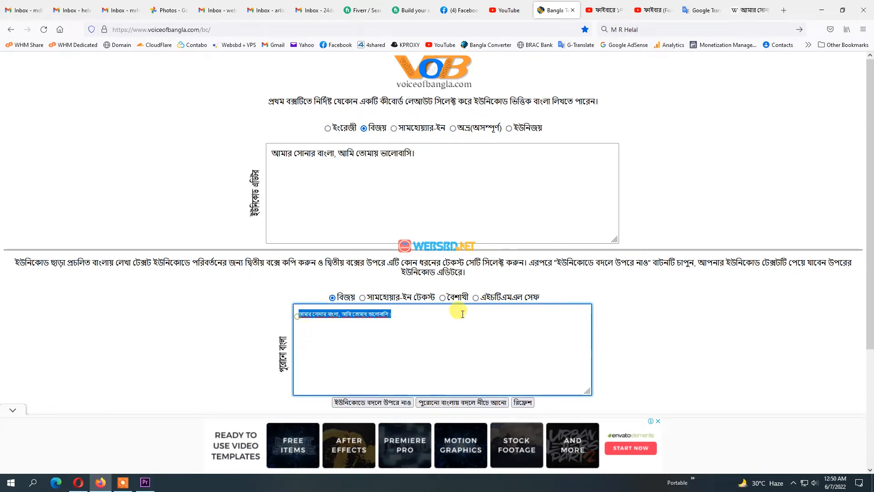
right_click(362, 320)
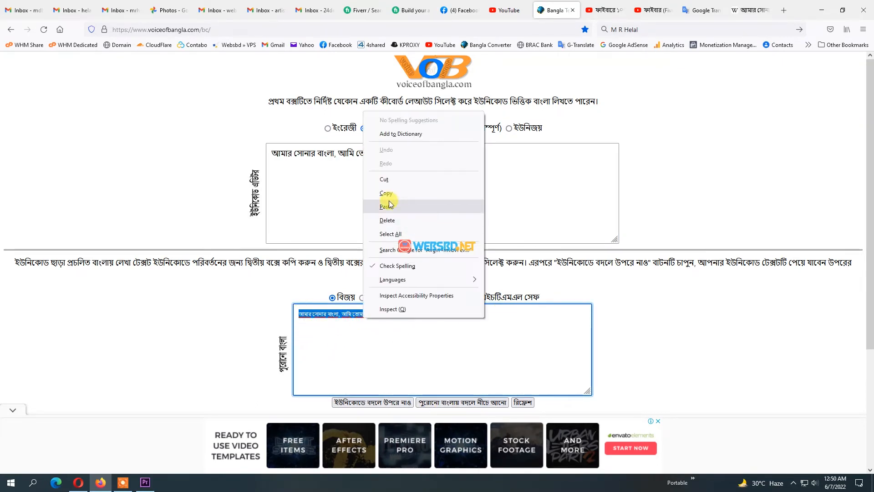
left_click(367, 197)
left_click(145, 482)
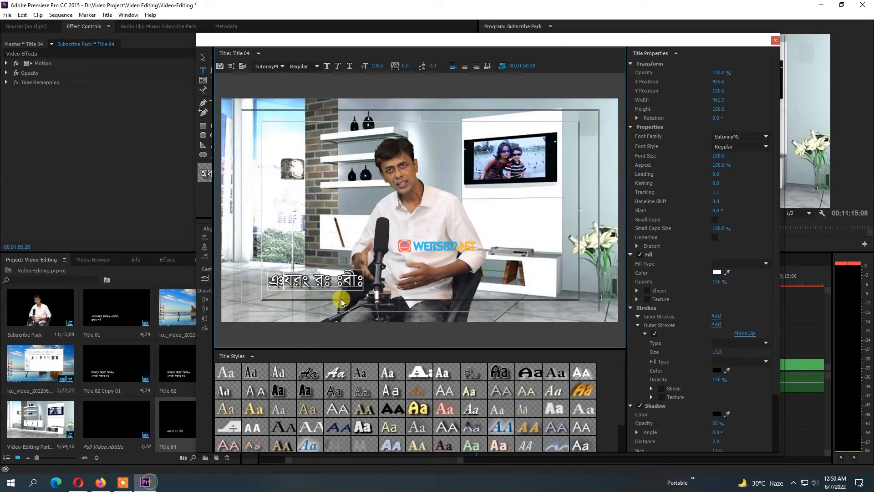
left_click(305, 280)
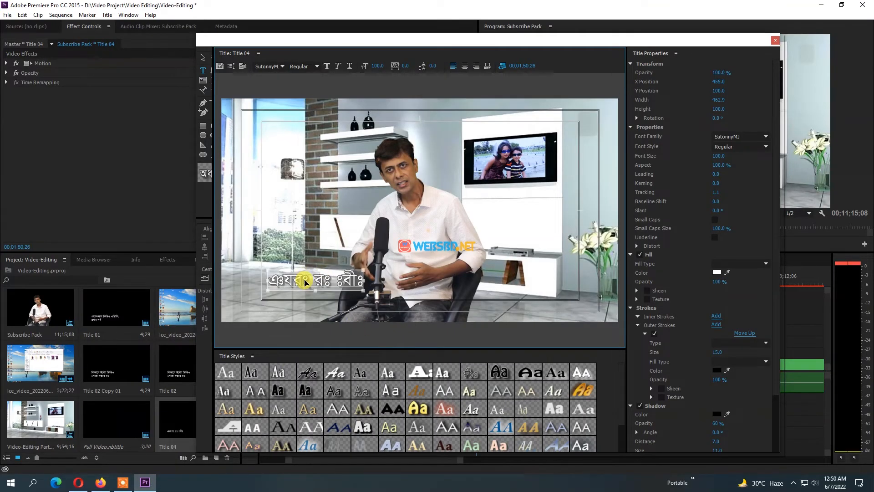
key("ctrl+v")
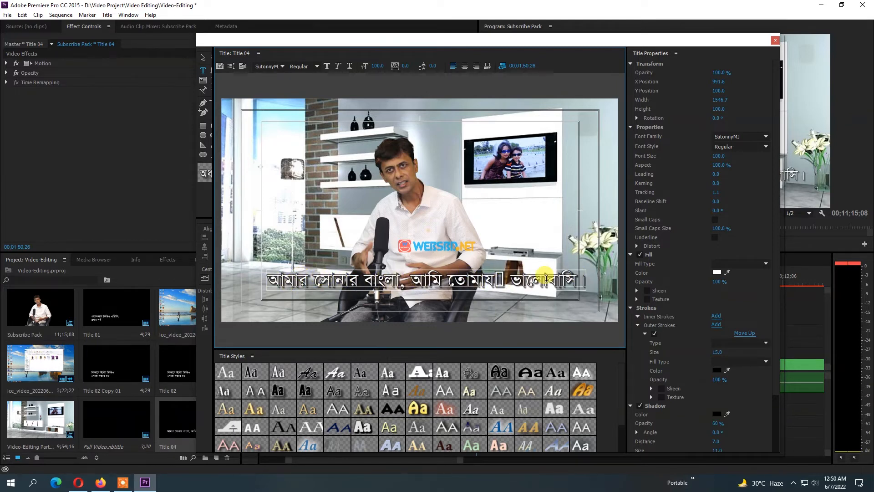
Retype the leading ে vowel sign in সোনার and in তোমায় within the title text, removing the pasted one.
left_click(313, 282)
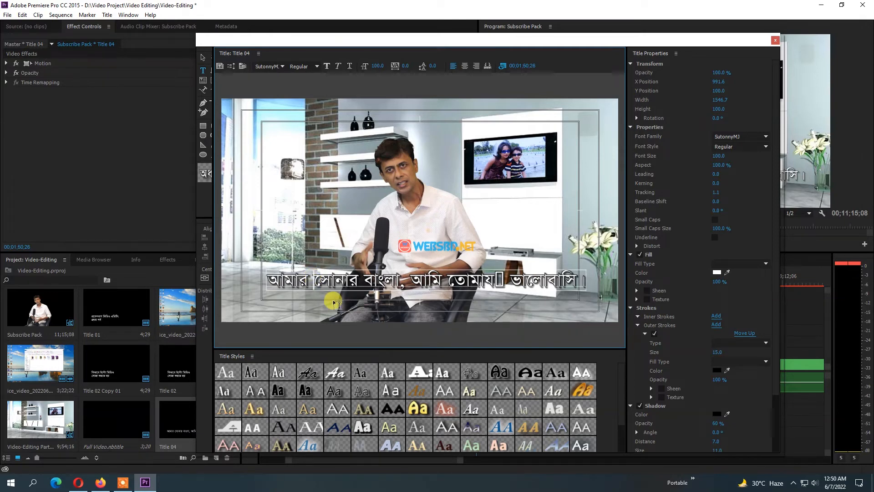
type("ে")
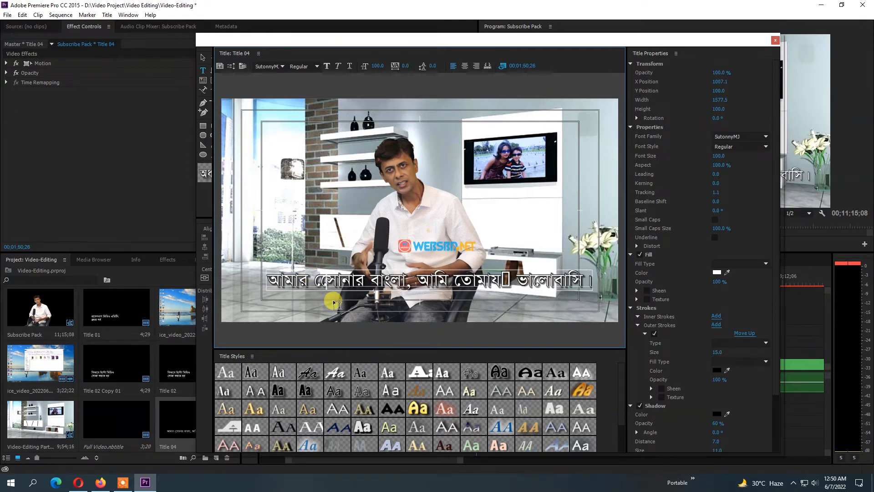
key("BackSpace")
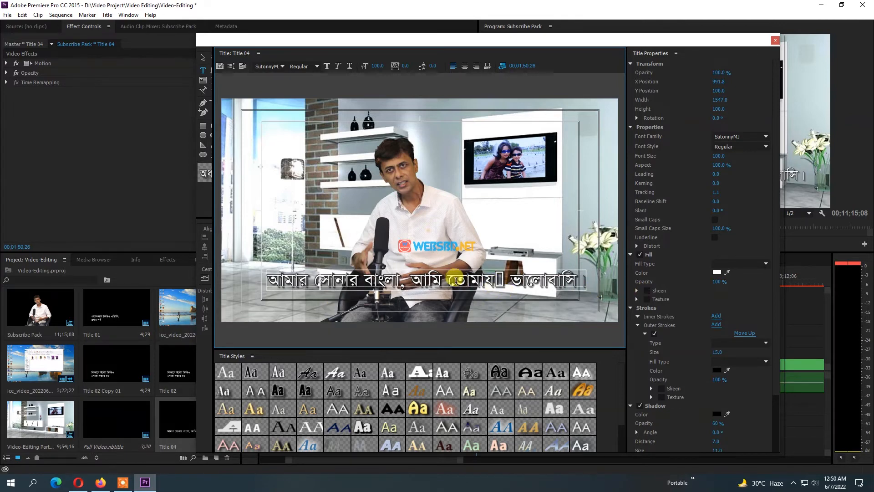
left_click(450, 279)
type("ে")
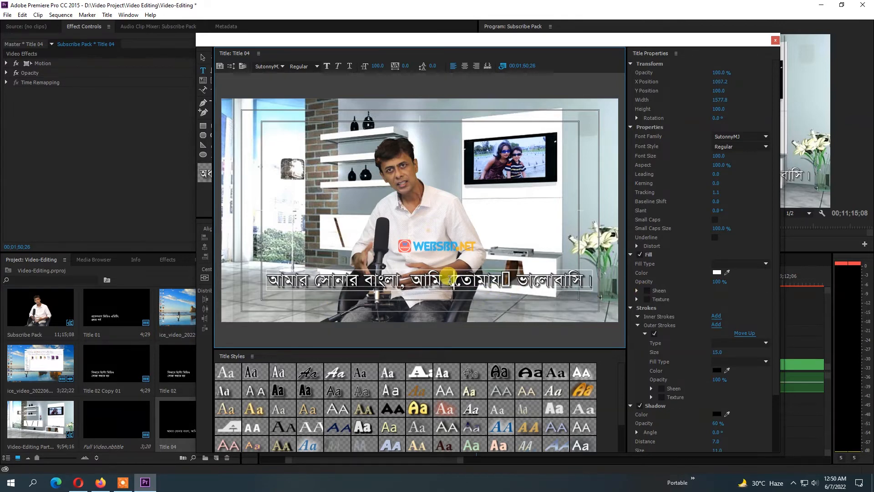
key("BackSpace")
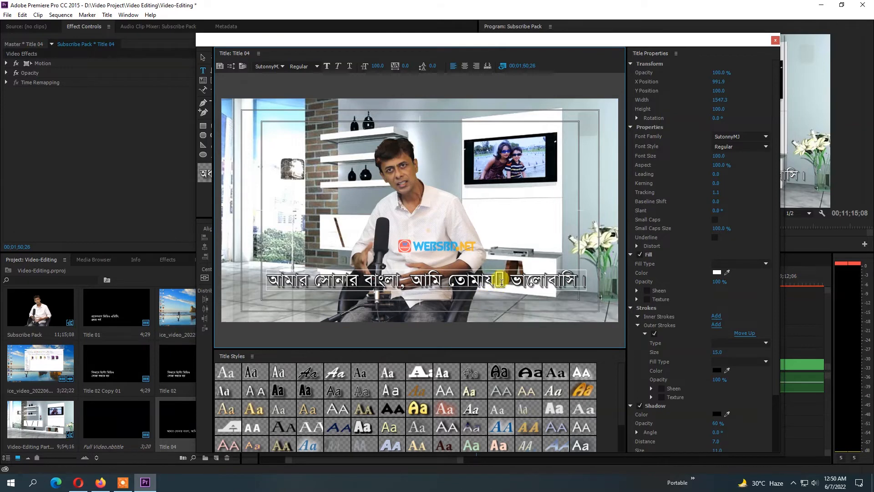
Replace the broken characters at the end of তোমায় with য়.
key("BackSpace")
key("BackSpace")
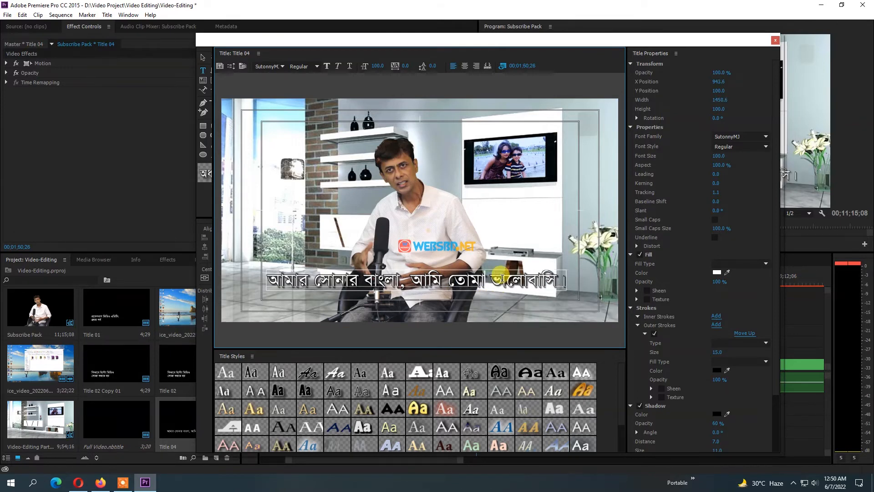
type("য়")
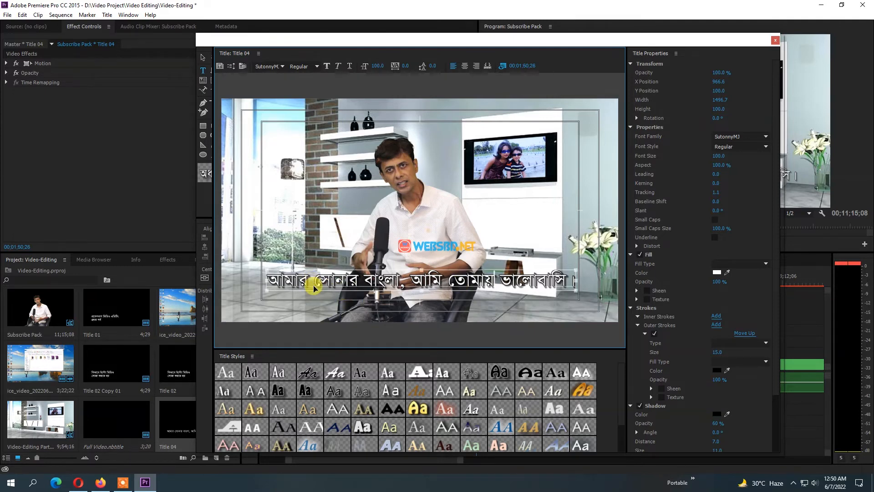
Set the whole title text to font size 75 and font style Bold.
key("ctrl+a")
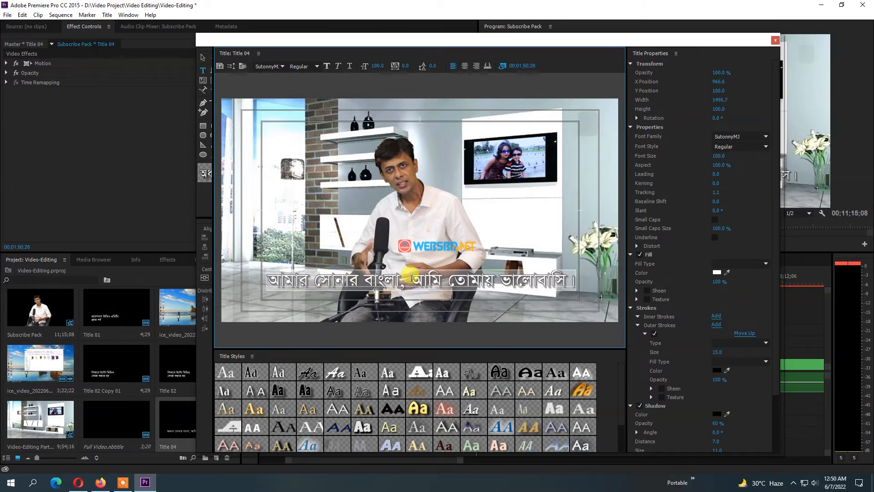
left_click(720, 157)
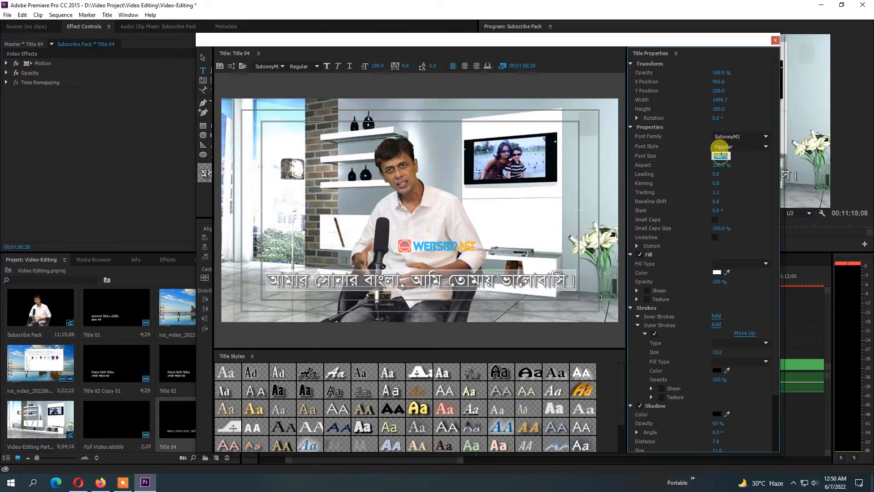
type("75")
key("Return")
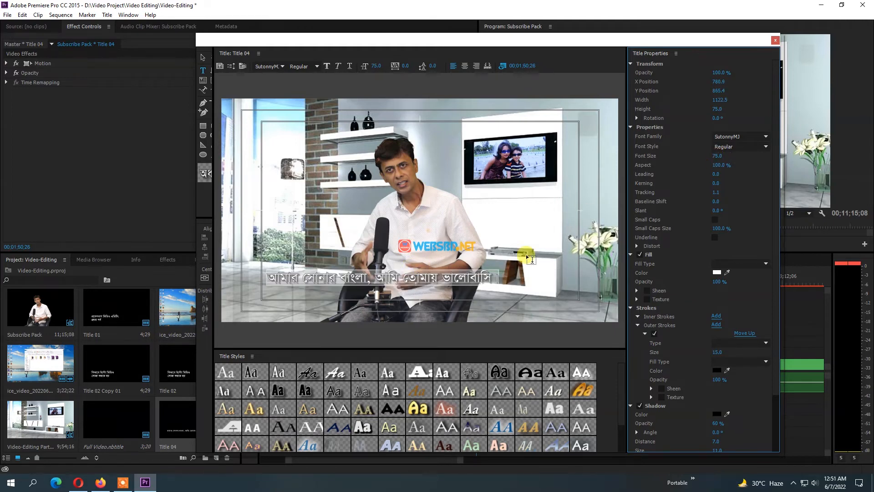
left_click(766, 147)
left_click(743, 159)
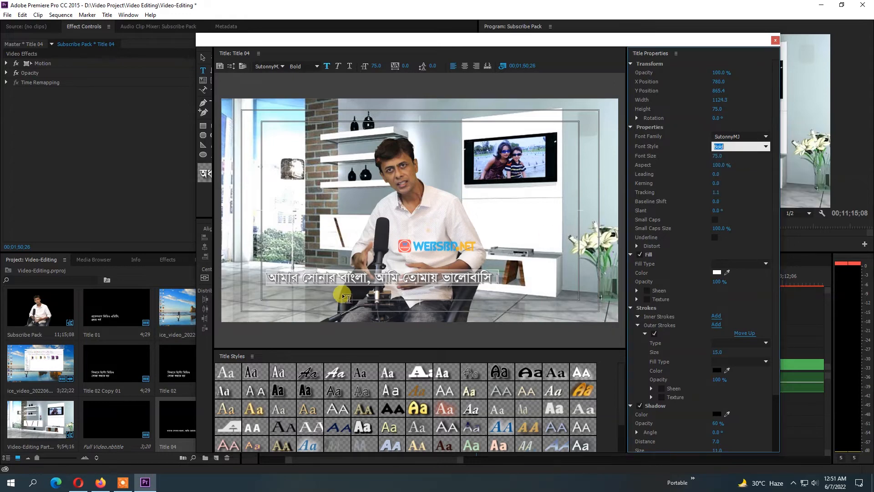
Move the title text lower in the frame to about X 769, Y 936, and check it by scrubbing to 00;02;13;13.
scroll(376, 416, "down", 2)
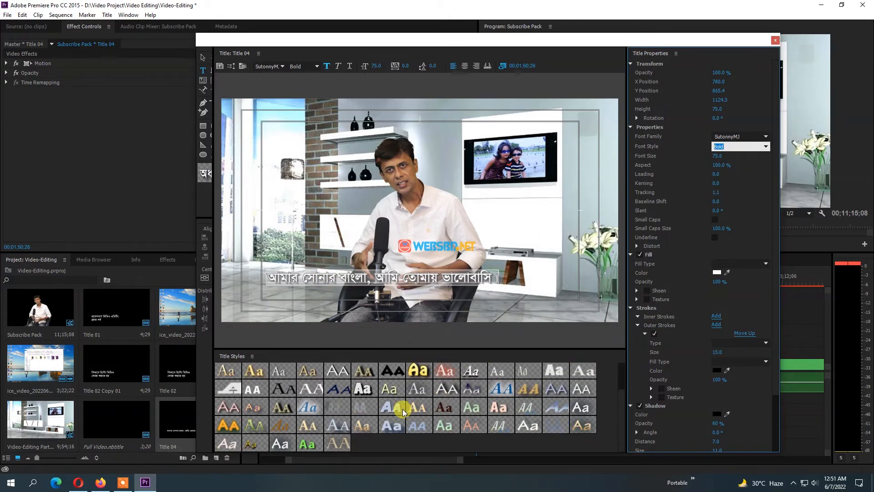
scroll(446, 394, "up", 2)
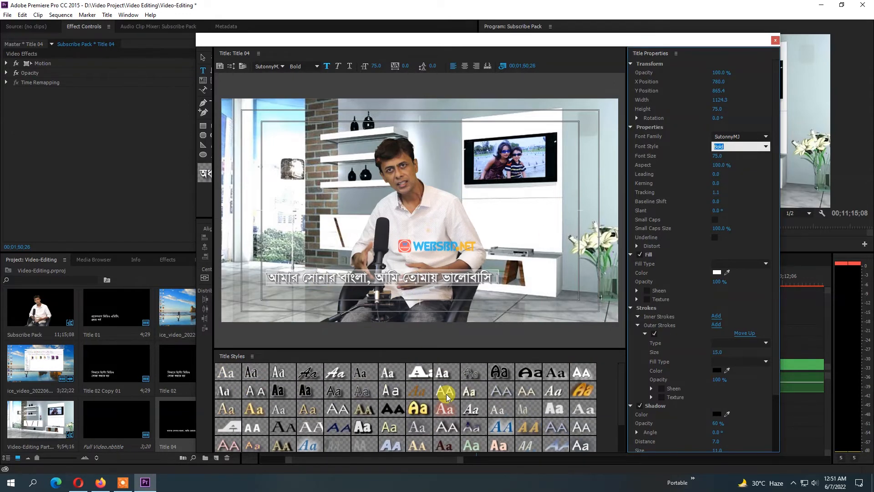
left_click(203, 62)
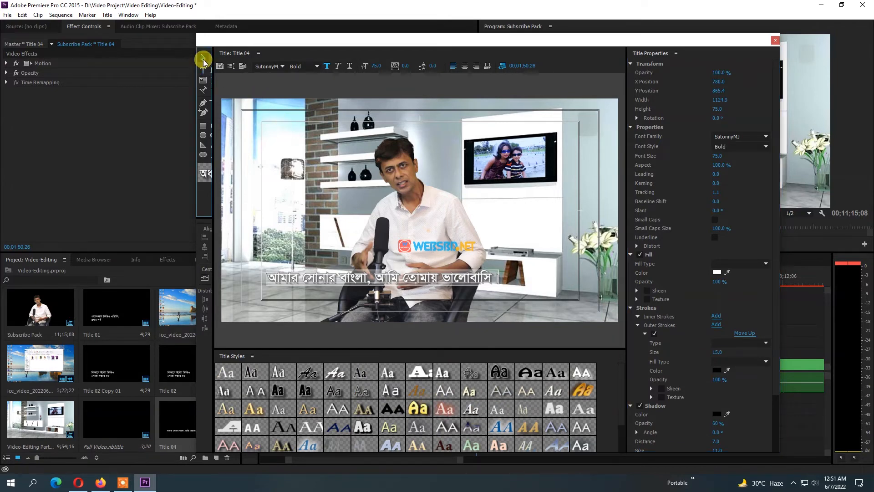
mouse_move(321, 281)
left_mouse_down()
mouse_move(342, 291)
mouse_move(316, 296)
left_mouse_up()
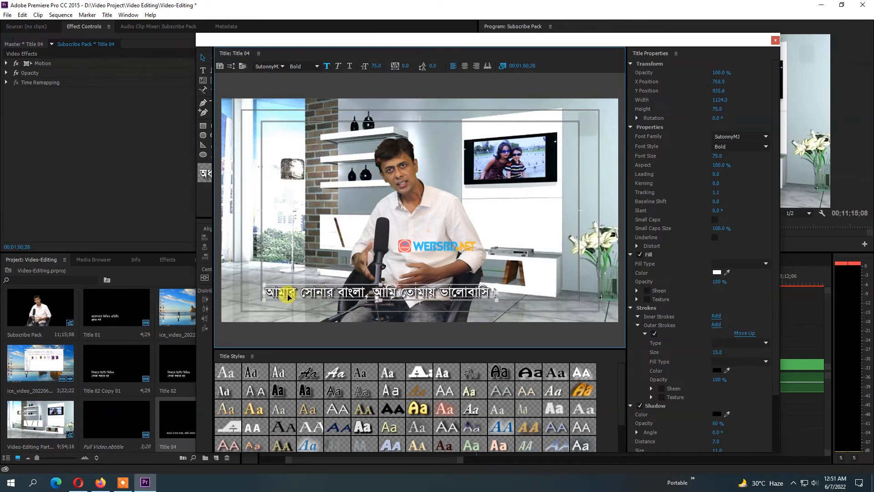
left_click(775, 40)
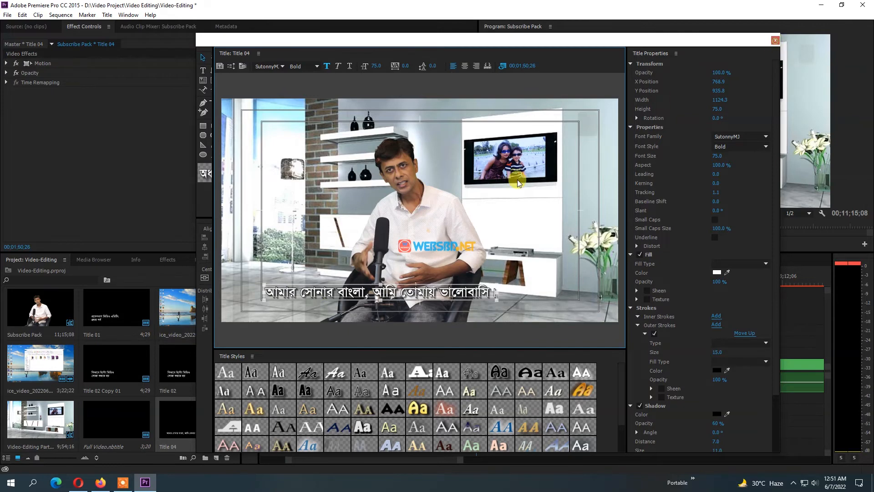
left_click_drag(480, 283, 563, 282)
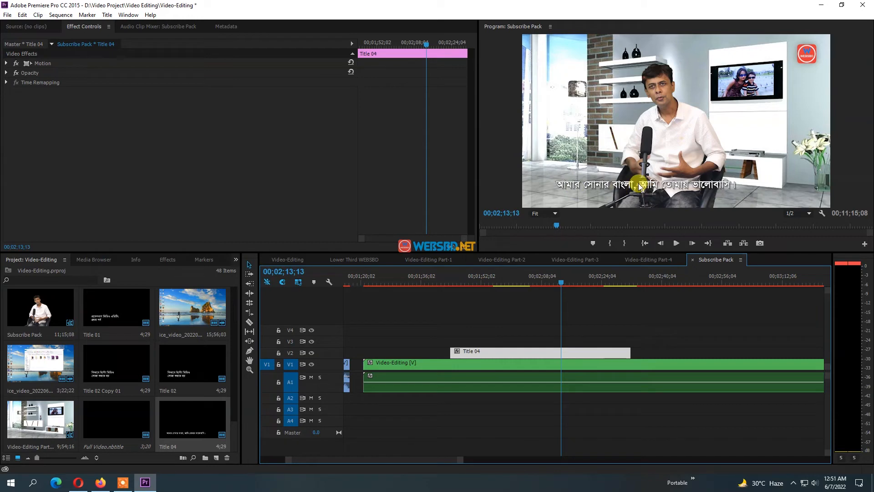
Reopen the title from its V2 clip and set its Roll/Crawl options to Crawl Left with Start Off Screen and End Off Screen enabled.
double_click(553, 354)
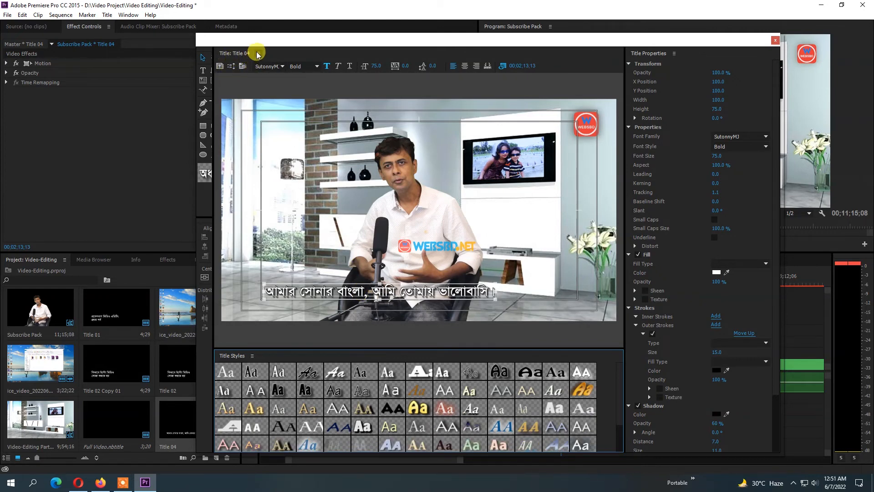
left_click(259, 54)
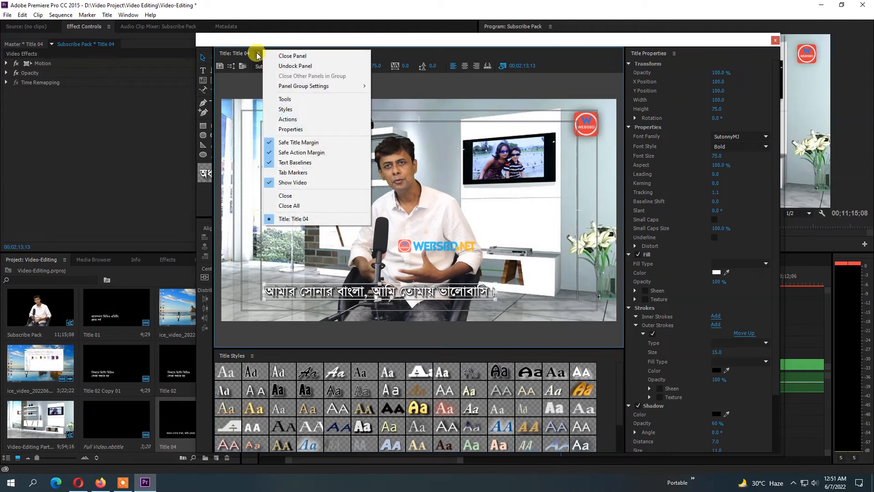
left_click(226, 81)
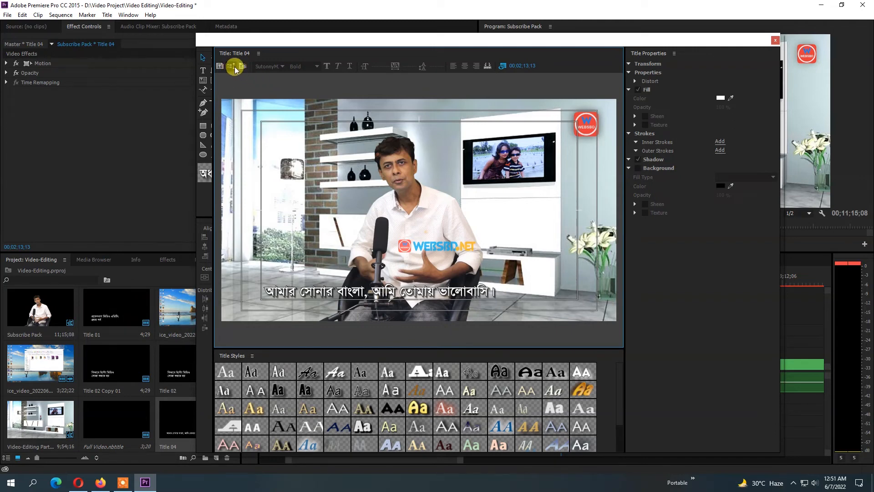
left_click(231, 66)
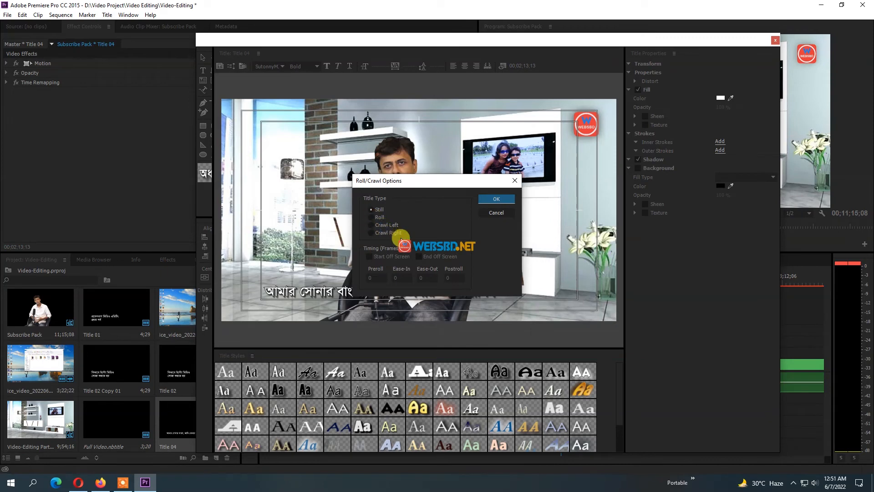
left_click(371, 225)
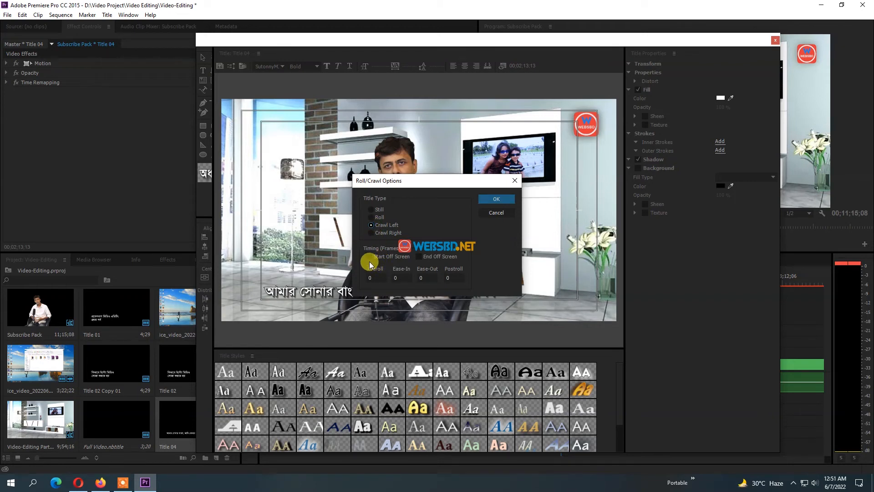
left_click(371, 257)
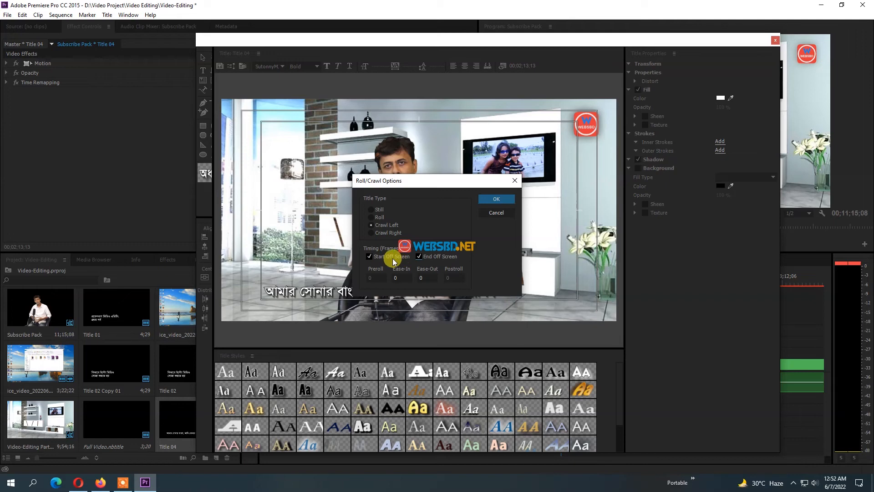
left_click(497, 199)
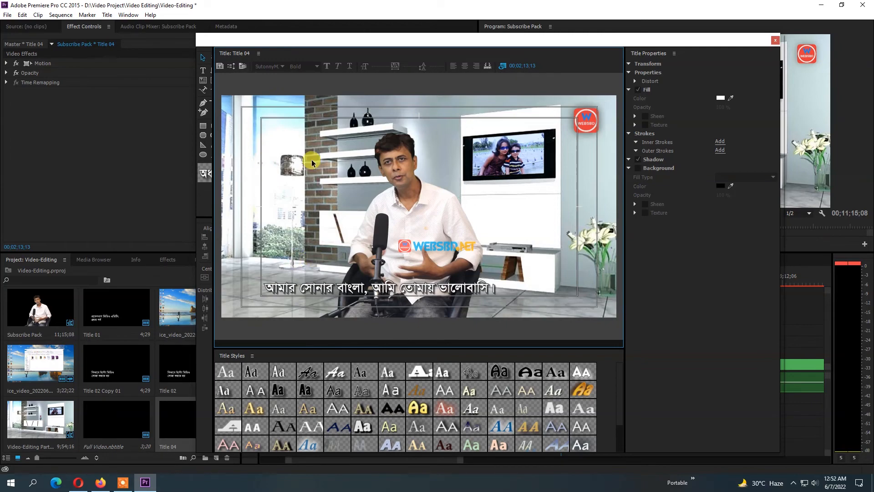
Close the title editor and play the sequence from 00;02;08;22 to check the title's crawl motion.
left_click(775, 42)
left_click(544, 280)
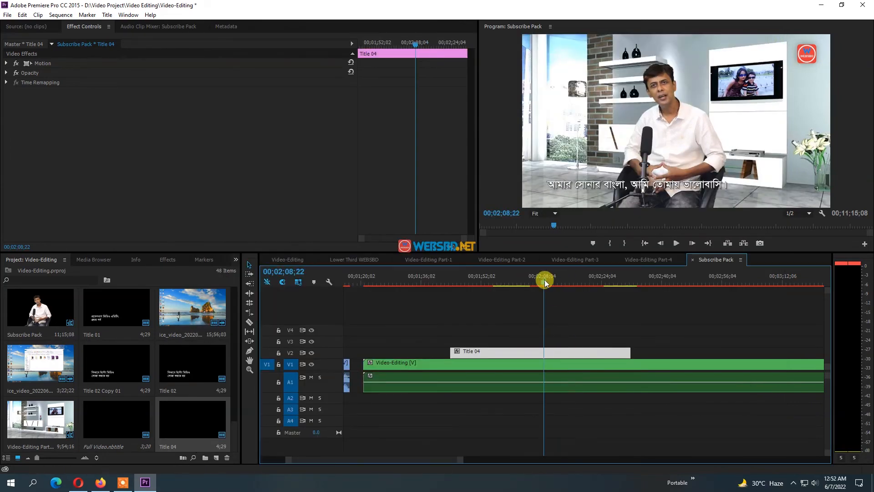
key("space")
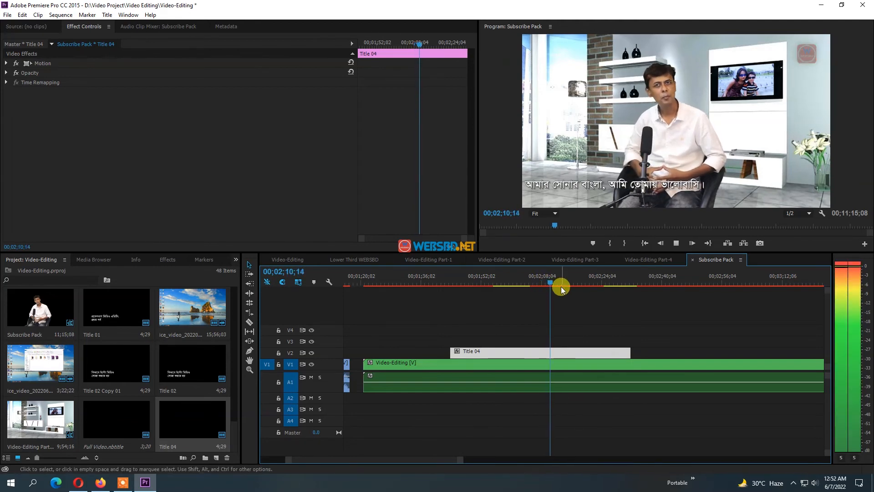
key("space")
Preview how the title enters the frame from near the start of the Title 04 clip, and move the playhead to 00;02;12;14.
left_click(450, 276)
left_click_drag(450, 276, 458, 276)
left_click(468, 279)
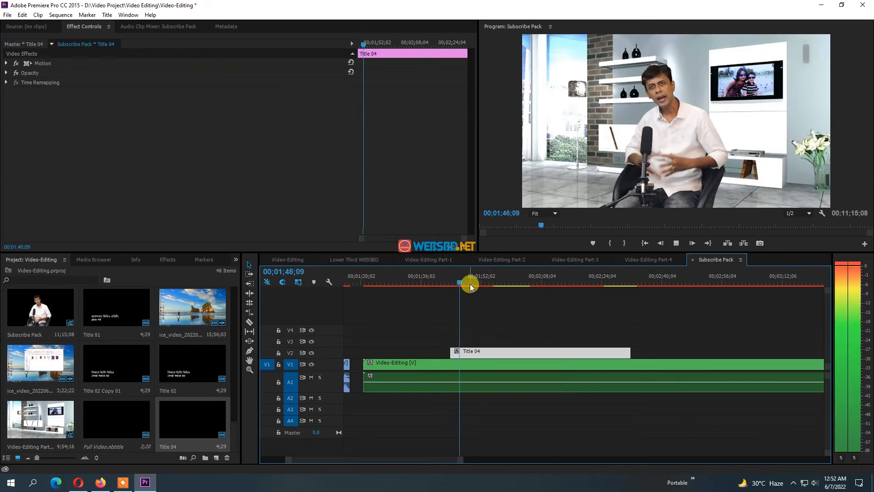
key("space")
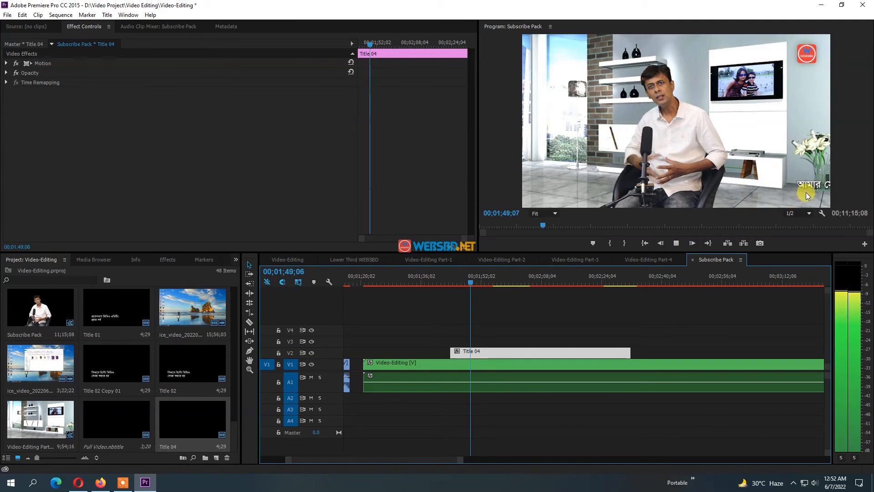
mouse_move(555, 275)
left_mouse_down()
mouse_move(611, 279)
mouse_move(559, 280)
left_mouse_up()
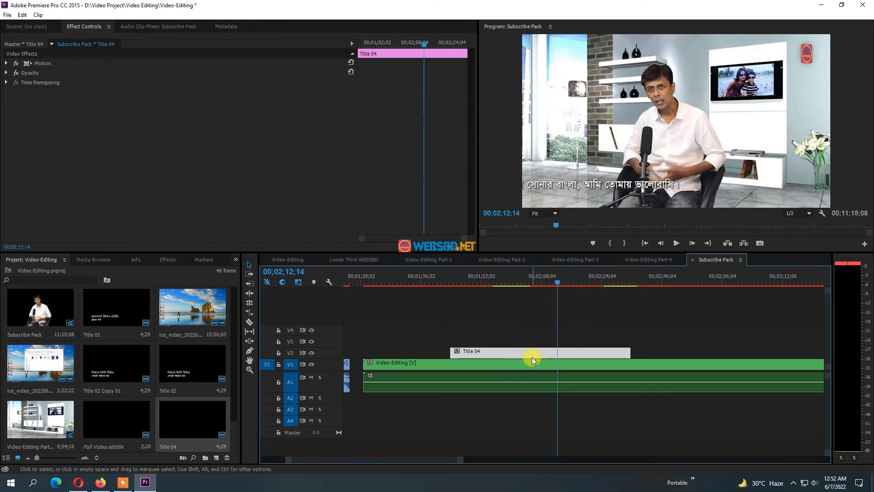
Reopen Title 04 from its V2 clip to inspect the text, and return the playhead to about 00;01;23;09, ahead of the title clip.
double_click(532, 357)
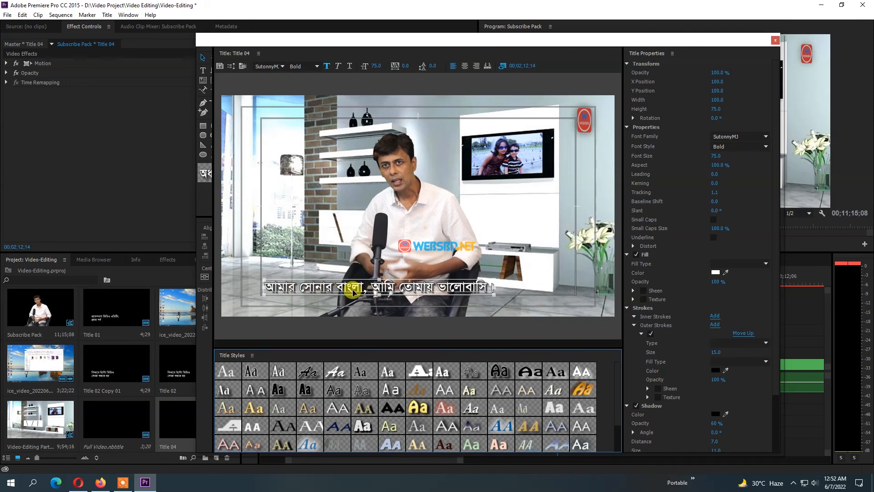
left_click(777, 41)
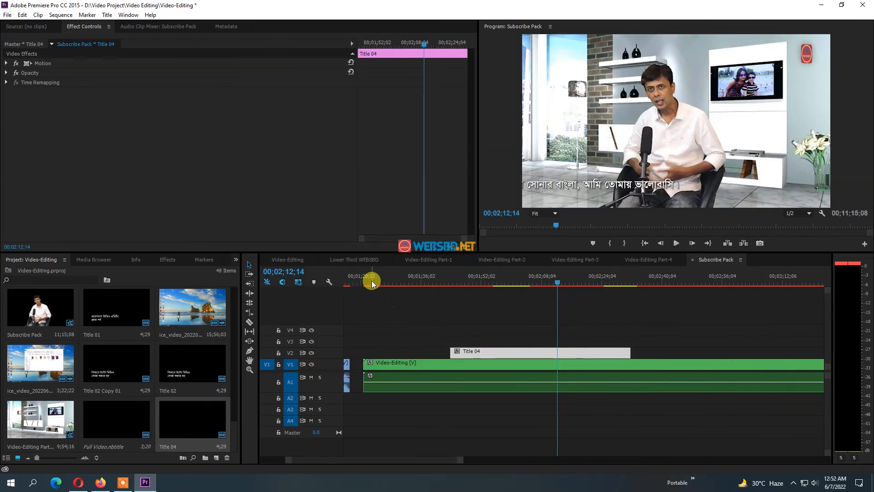
left_click(365, 282)
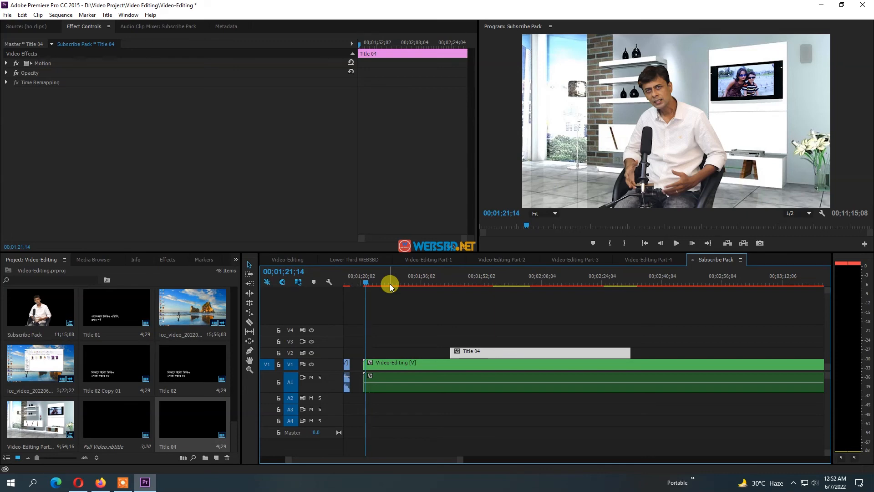
left_click_drag(367, 283, 374, 284)
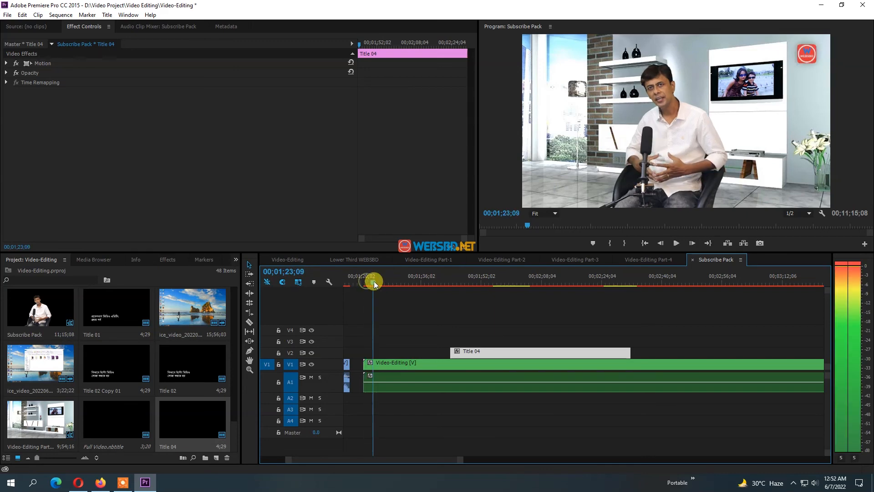